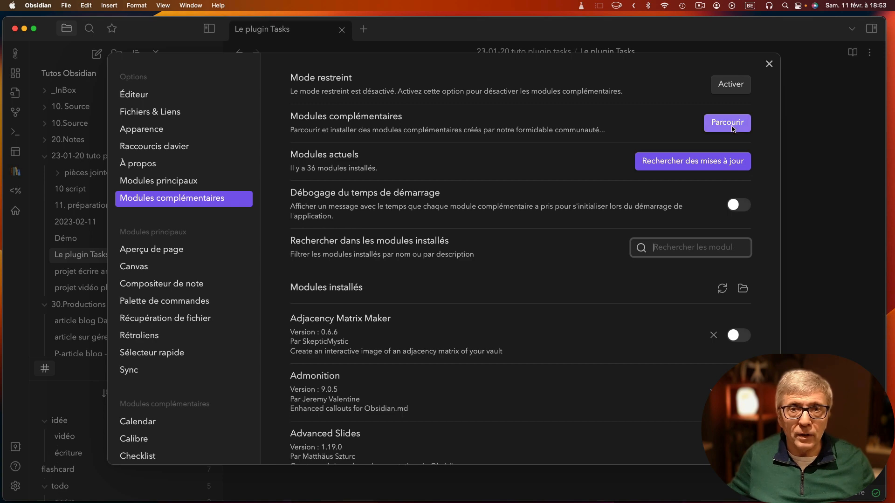
Search the community plugin catalogue for "tasks" and return to the settings
left_click(730, 124)
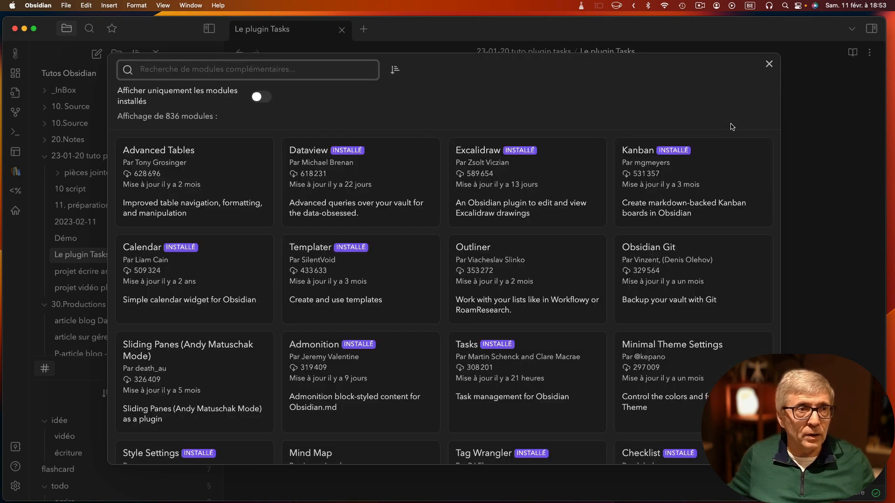
type("tasks")
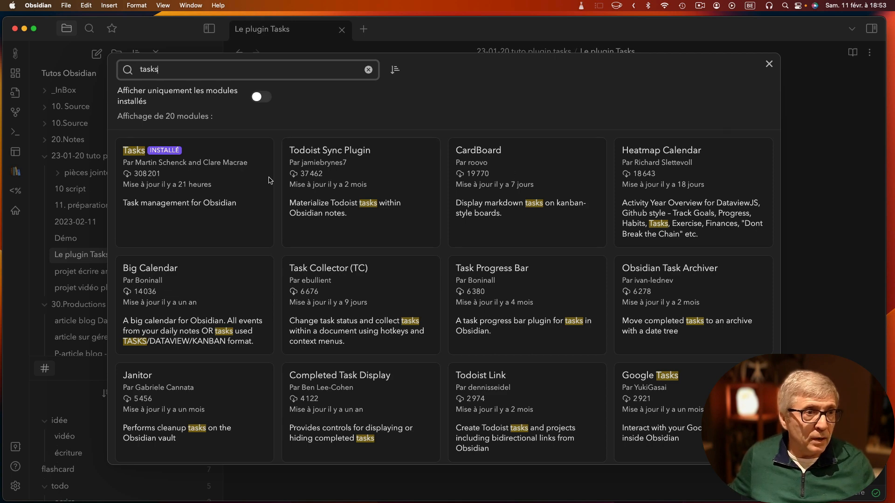
left_click(770, 63)
Review the details page of the installed Tasks plugin, and close the settings to return to the note
scroll(494, 257, "down", 15)
scroll(490, 287, "down", 10)
scroll(489, 288, "down", 5)
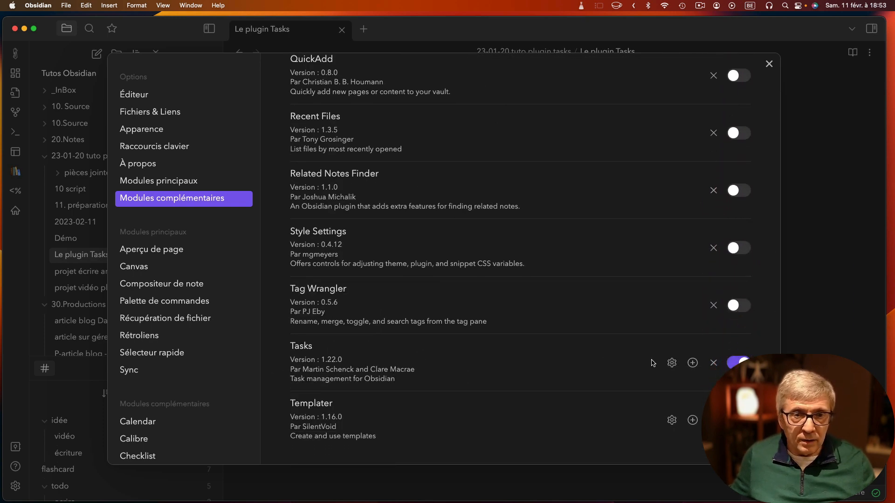
left_click(299, 347)
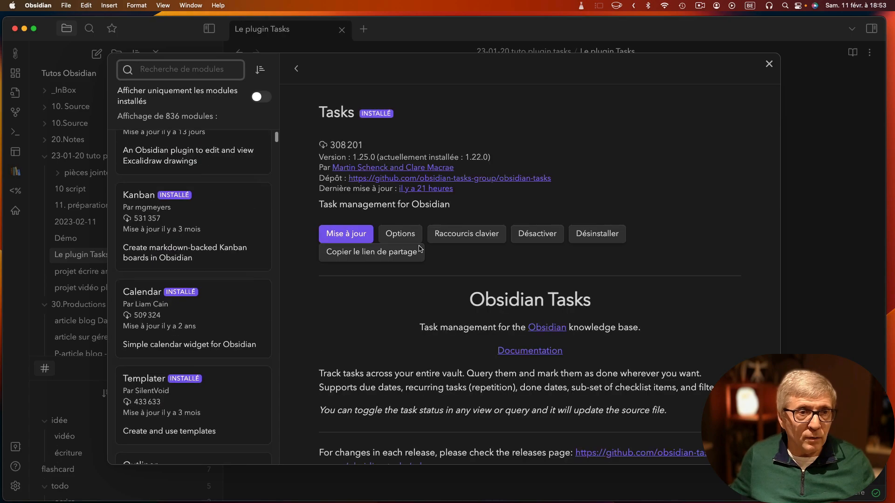
scroll(425, 286, "down", 15)
scroll(422, 400, "up", 15)
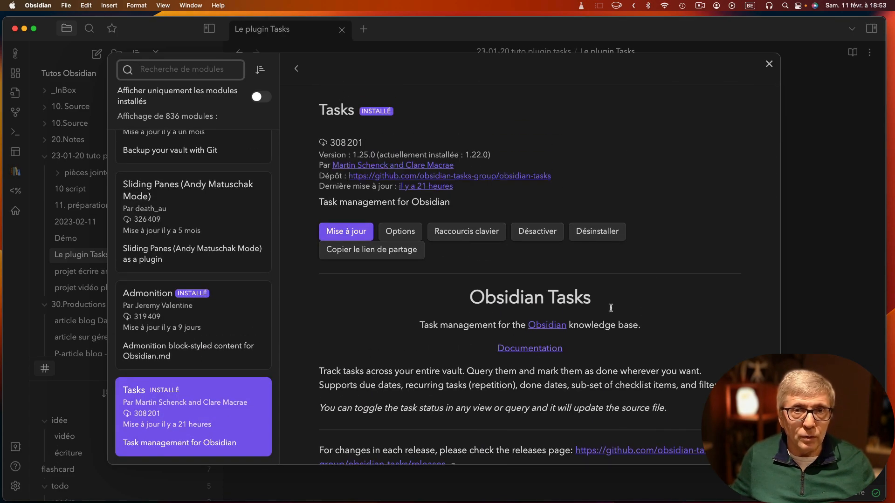
left_click(769, 64)
left_click(769, 64)
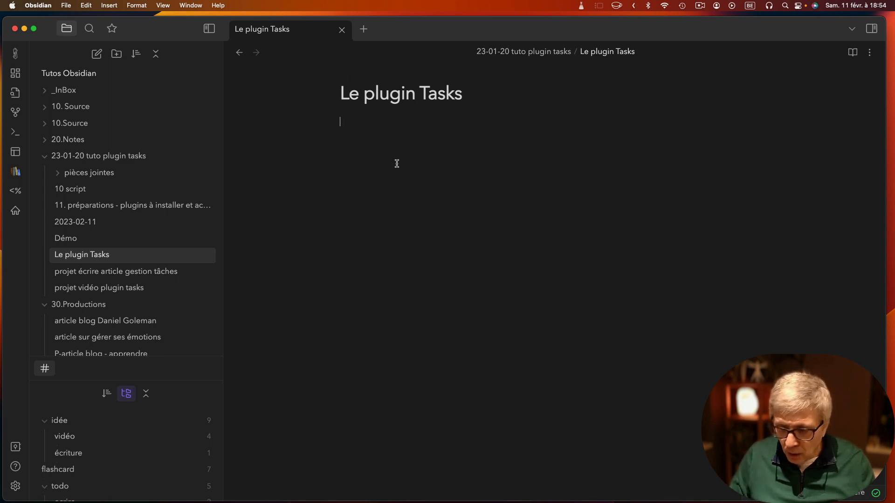
Add a checkbox task "essai 1" to the note with due date 2023-02-12 and high priority
type("- [")
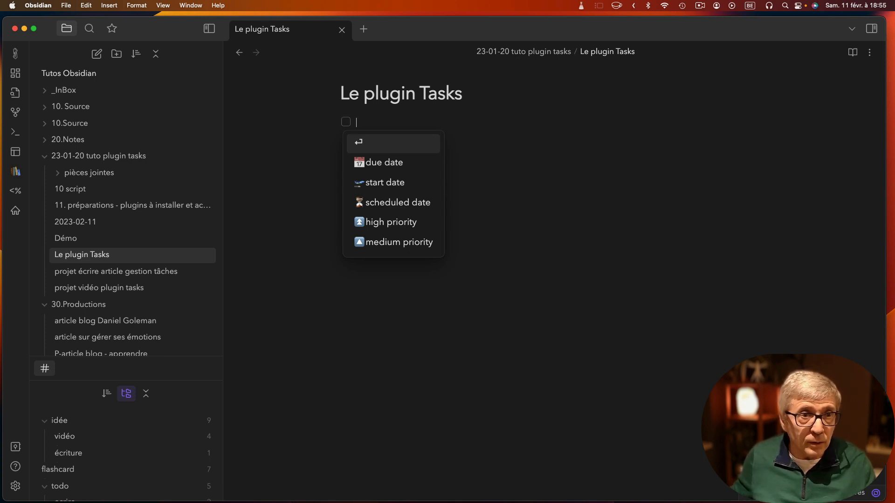
type("esd")
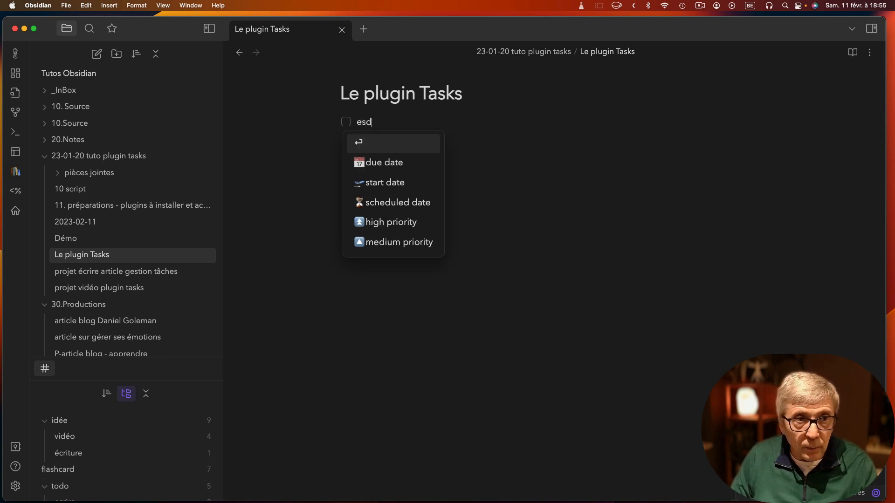
type("ai 1")
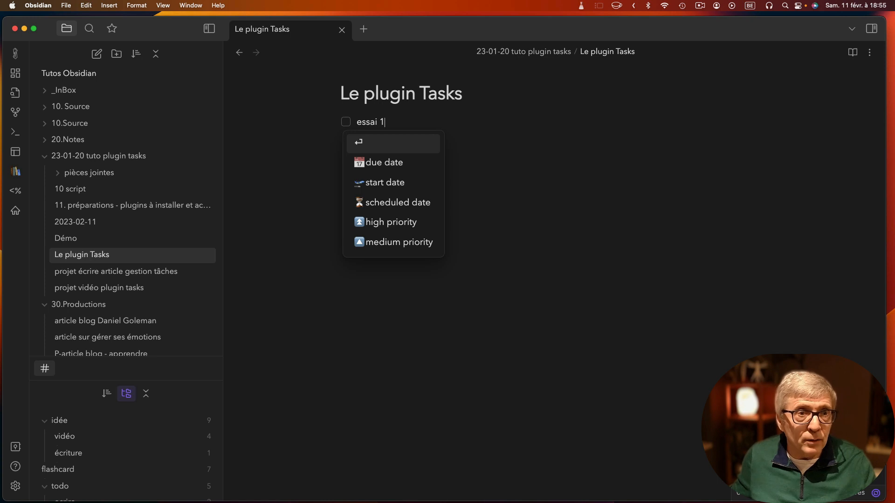
left_click(376, 164)
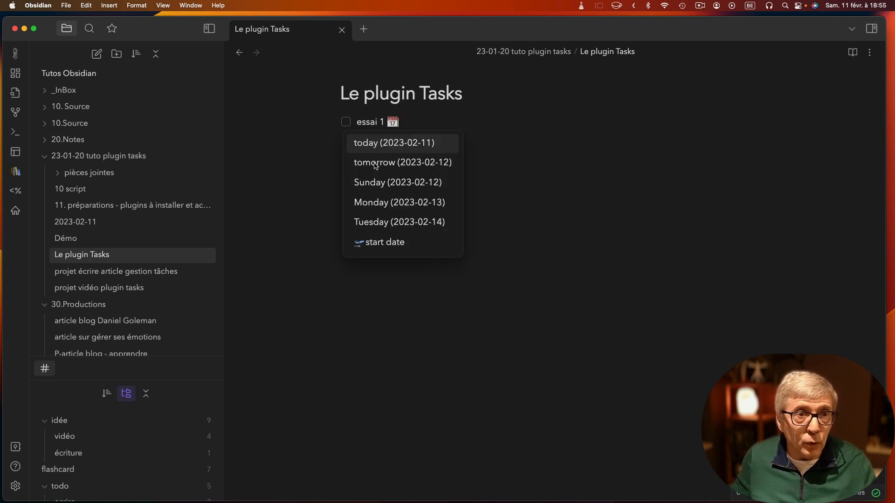
left_click(375, 182)
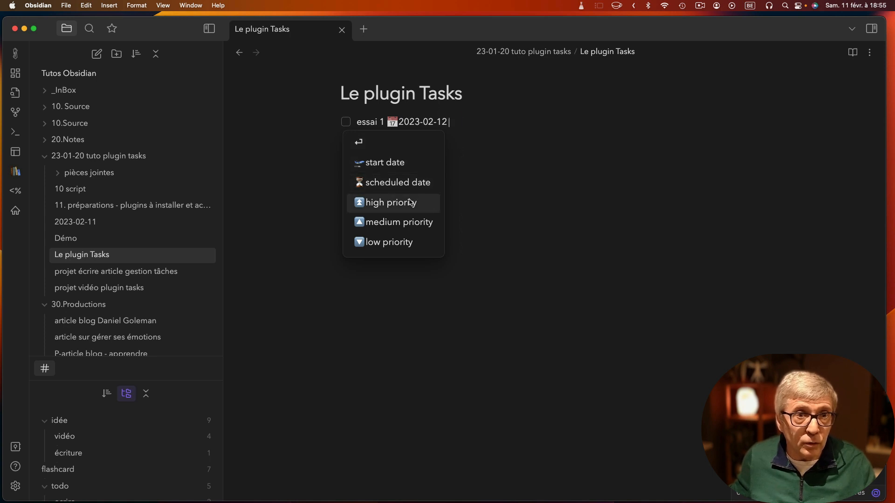
left_click(410, 202)
key("Escape")
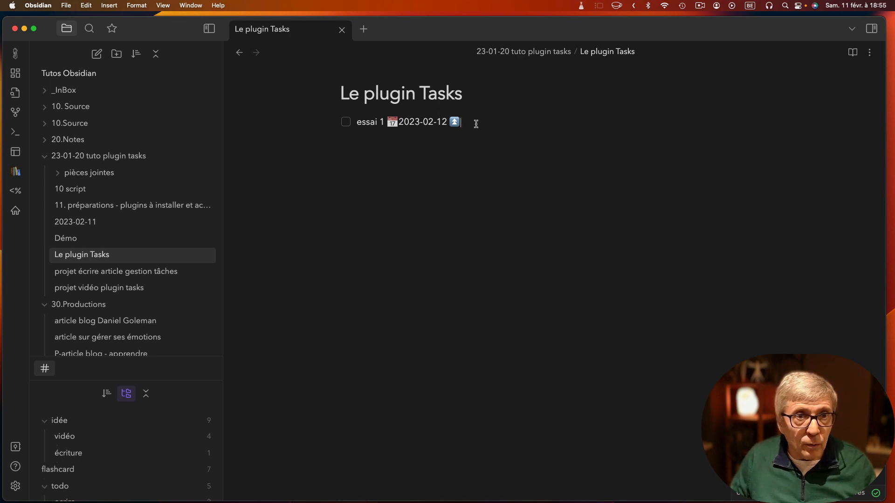
key("Return")
key("BackSpace")
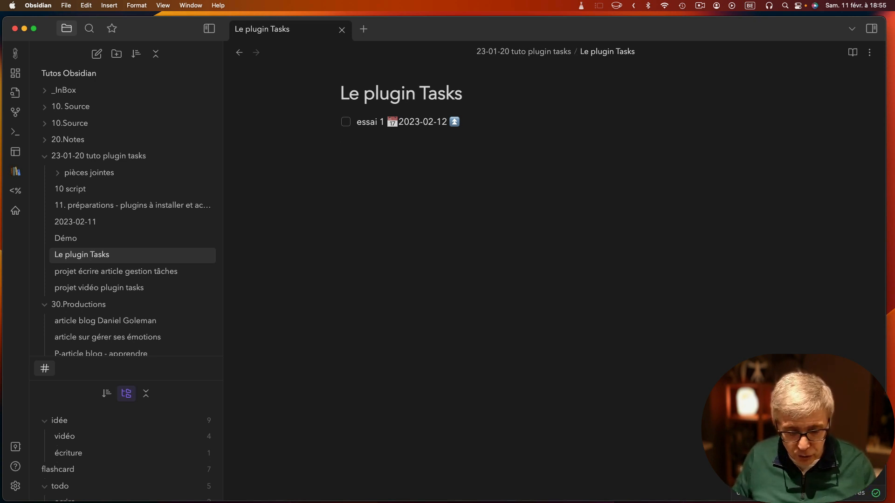
Create the task "essai 2" below essai 1 with the Tasks: Create or edit task command, using medium priority and due date 2023-02-28
key("super+p")
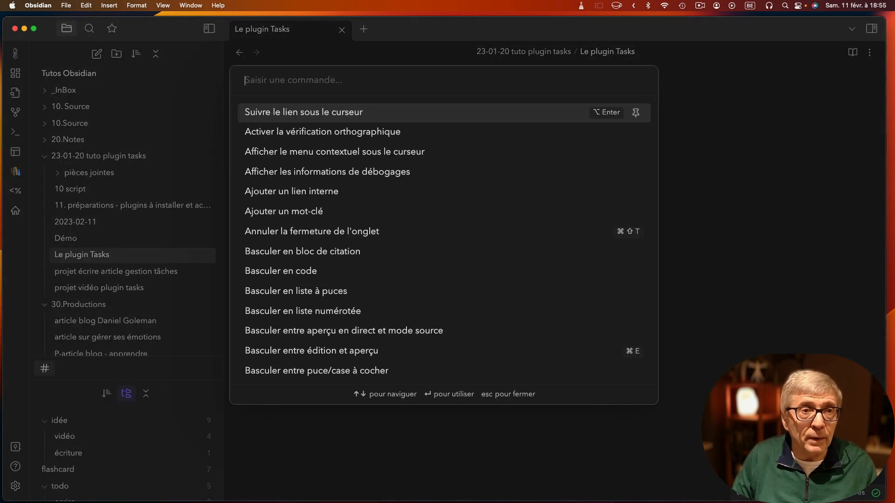
type("tasqk")
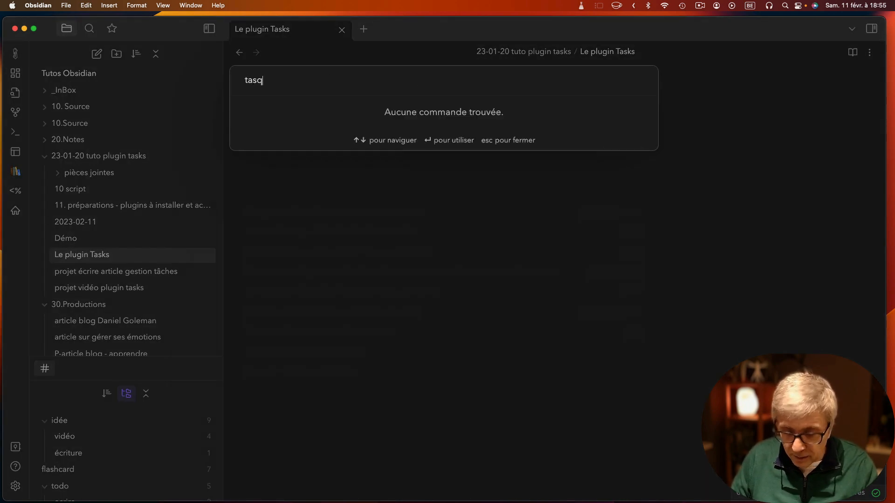
key("BackSpace")
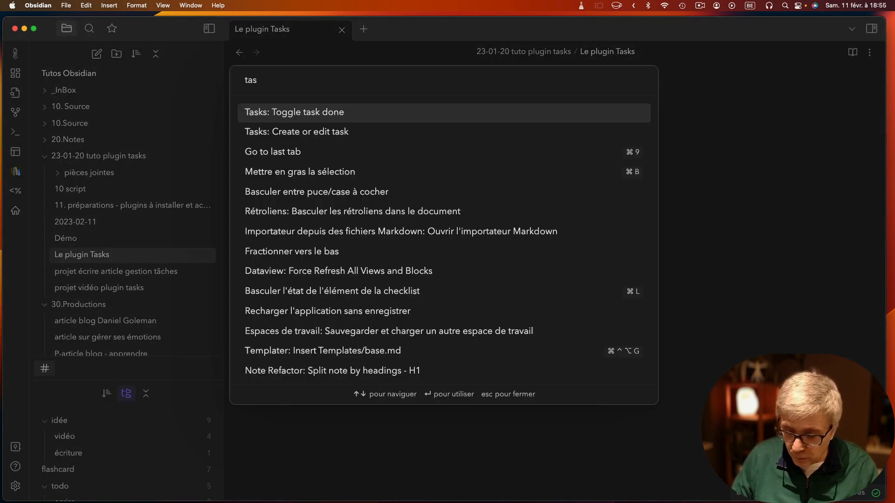
type("ks")
key("Down")
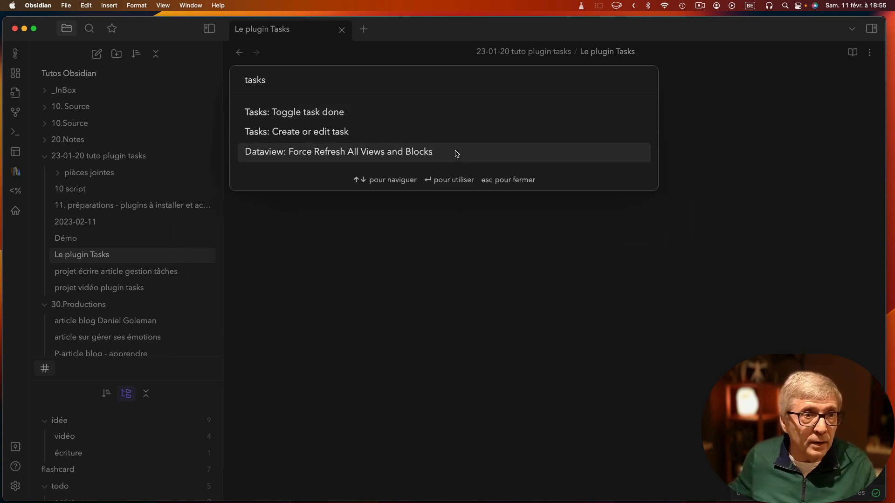
left_click(315, 134)
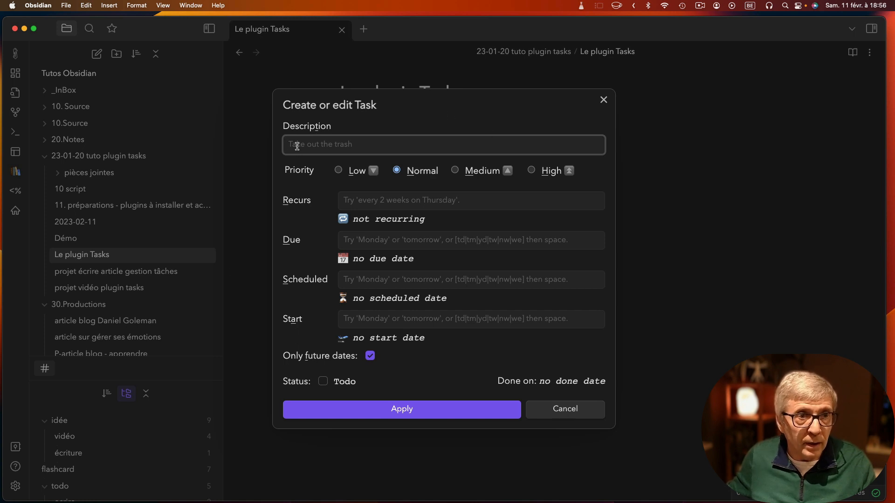
type("essai 2")
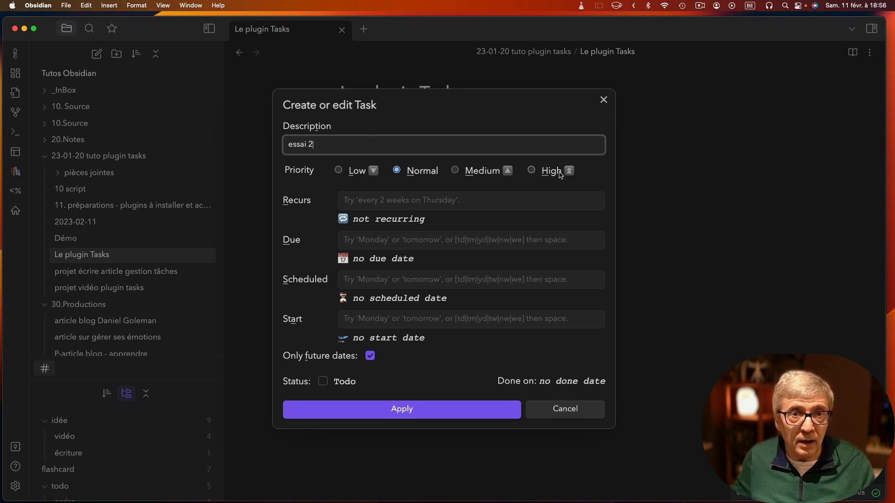
left_click(456, 171)
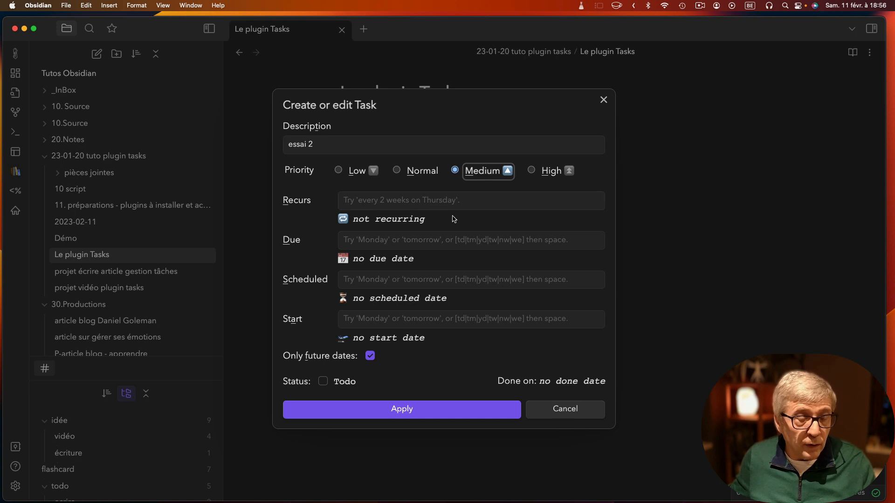
left_click(372, 241)
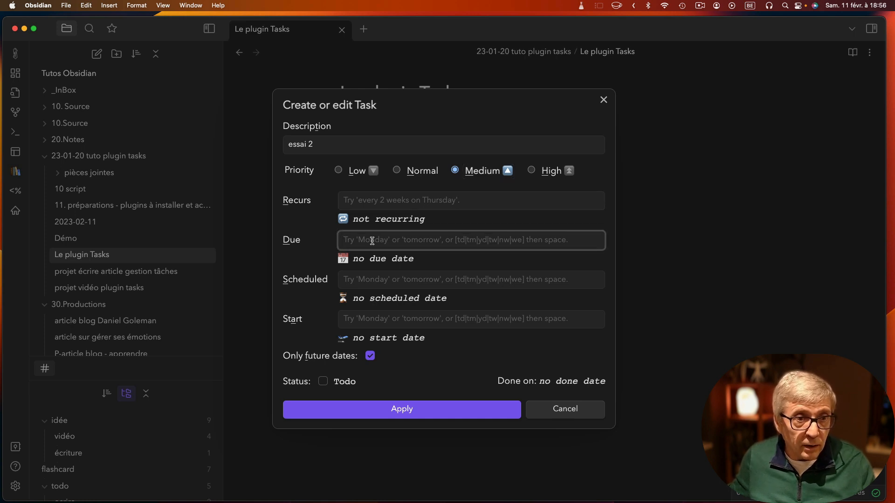
type("2023-")
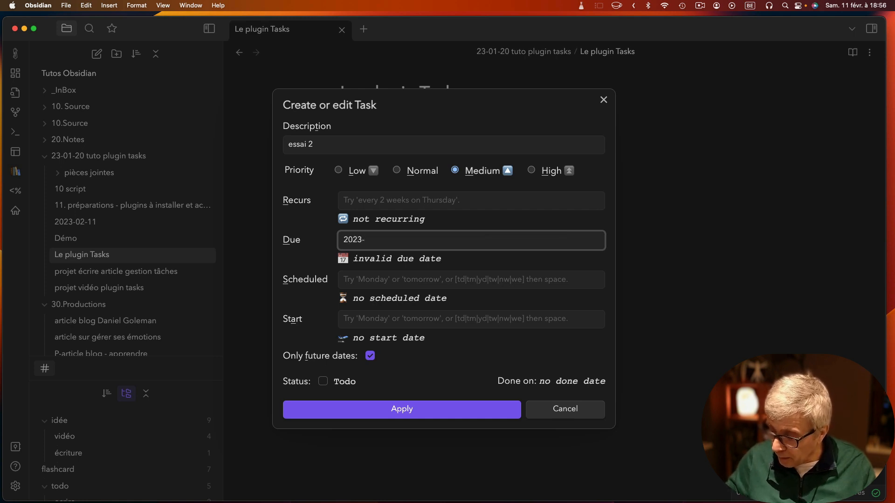
type("02-28")
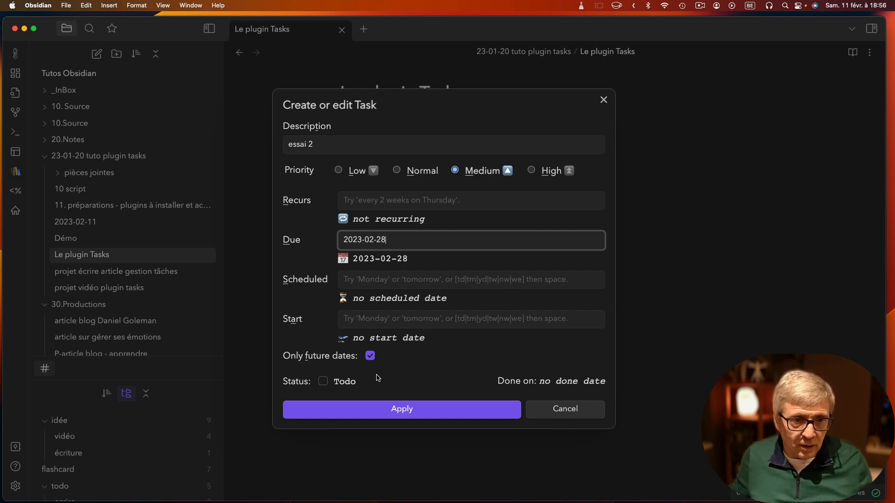
left_click(398, 410)
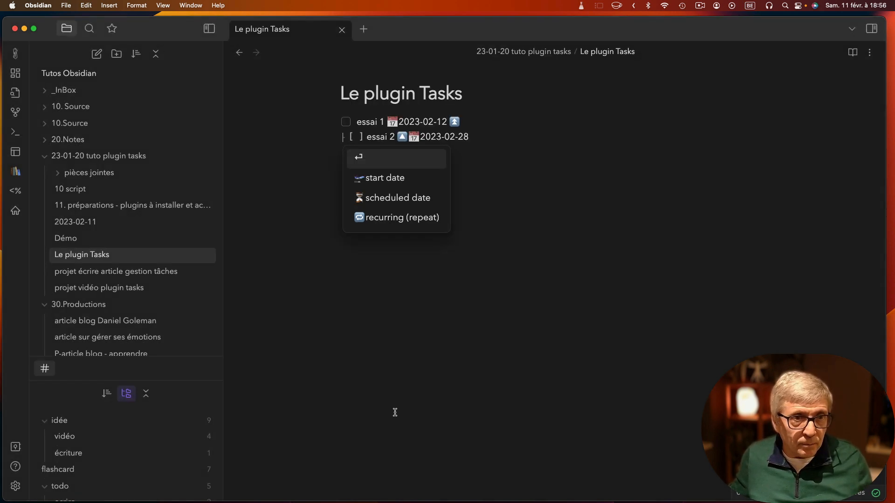
key("Escape")
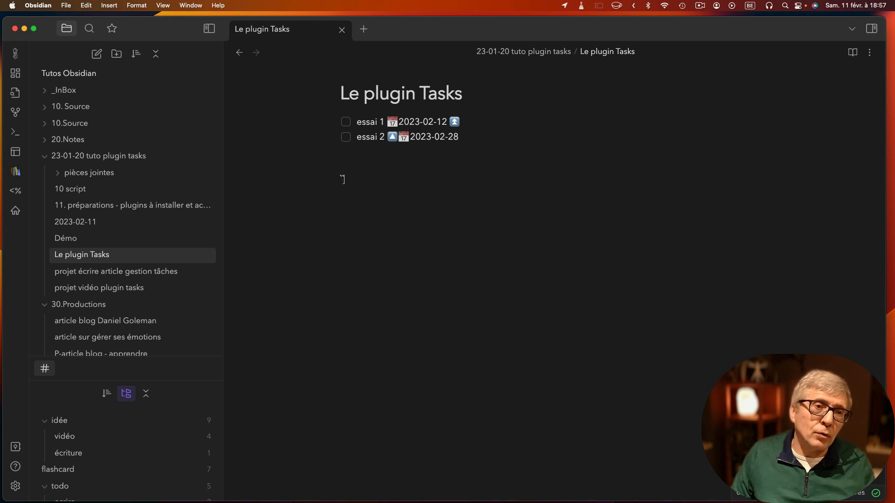
Insert an empty tasks query code block below the two tasks and view its rendered list
type("ta")
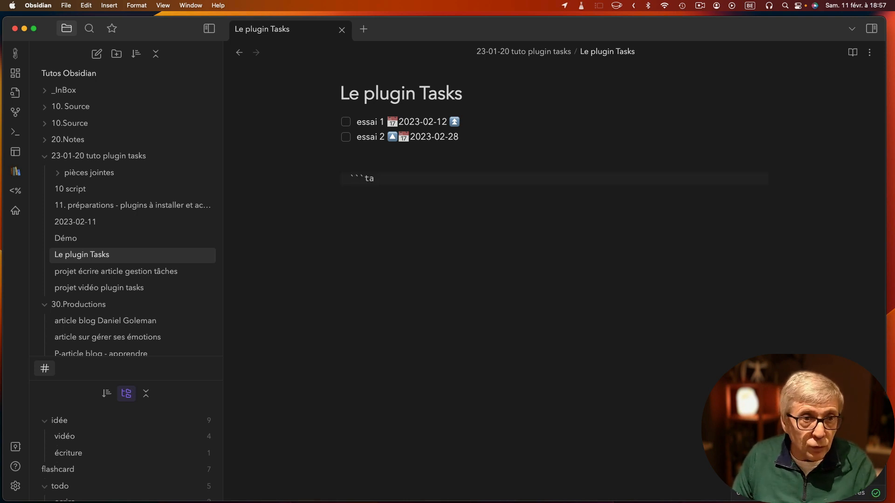
type("sks")
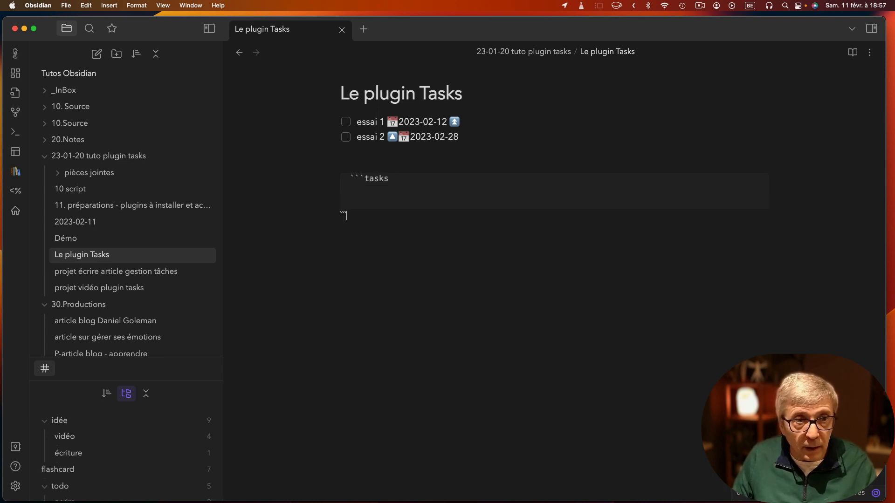
key("Return")
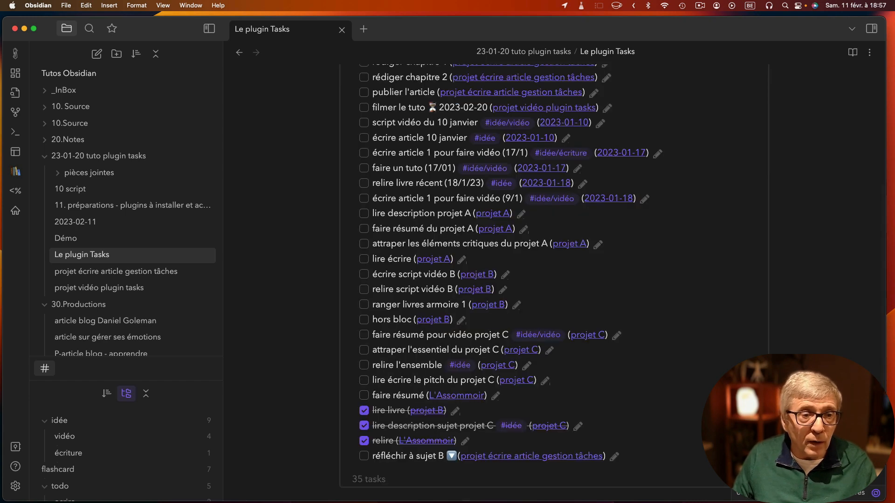
scroll(460, 172, "up", 5)
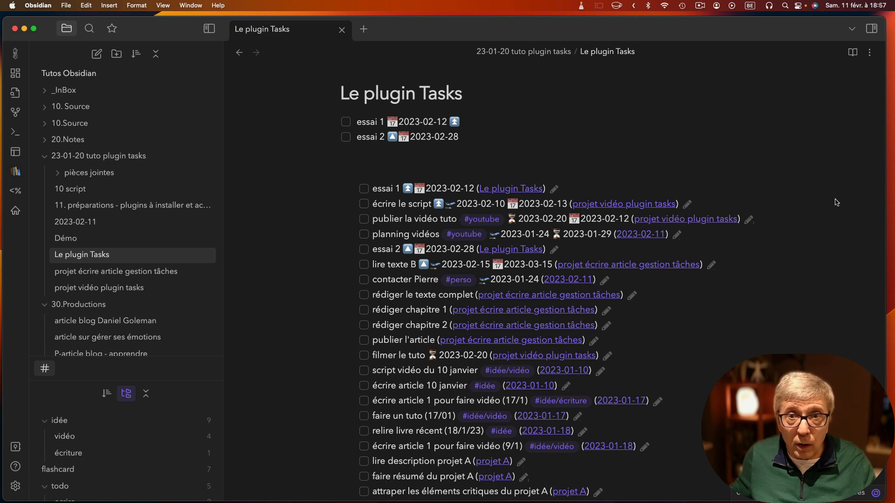
Add the filter "path includes plugin tasks" to the tasks query block and display its results
left_click(757, 184)
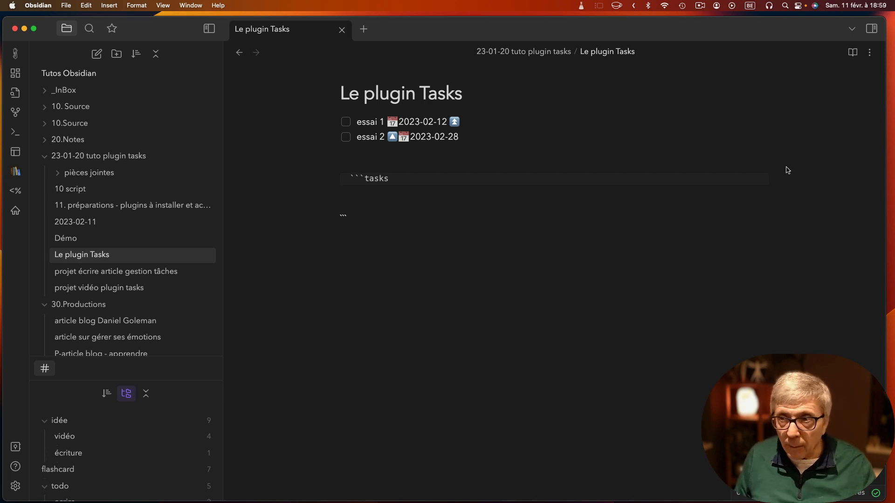
type("path includes plugin tasks")
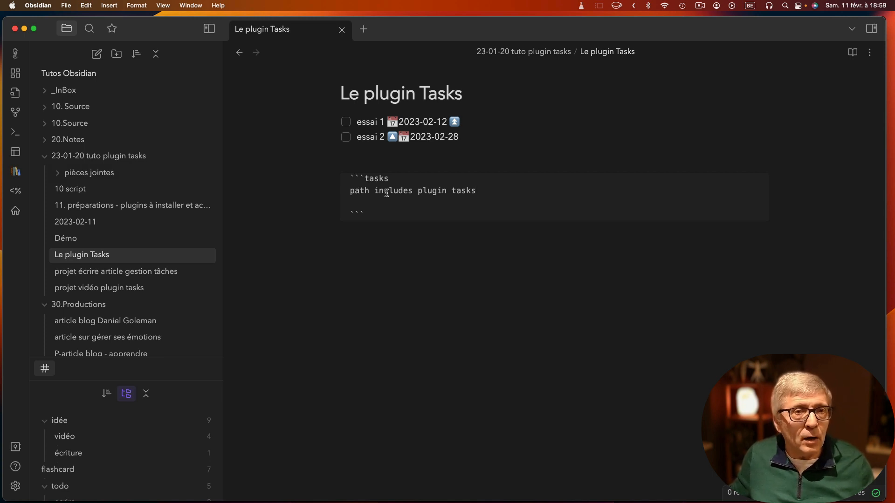
left_click_drag(418, 191, 494, 190)
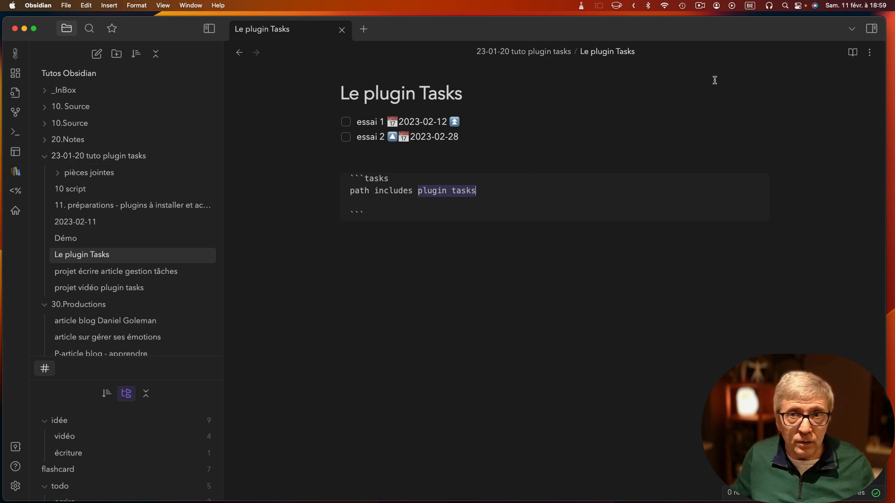
left_click(444, 158)
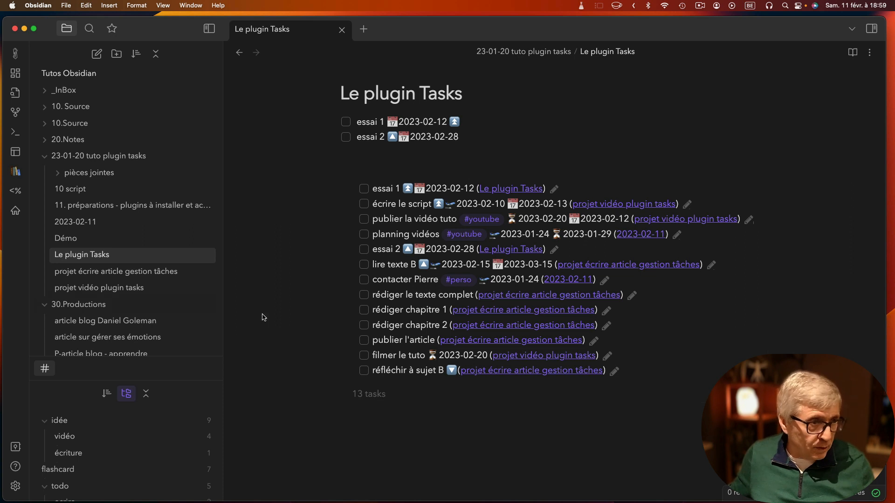
Examine the source tasks in the notes 2023-02-11 and projet vidéo plugin tasks
left_click(72, 223)
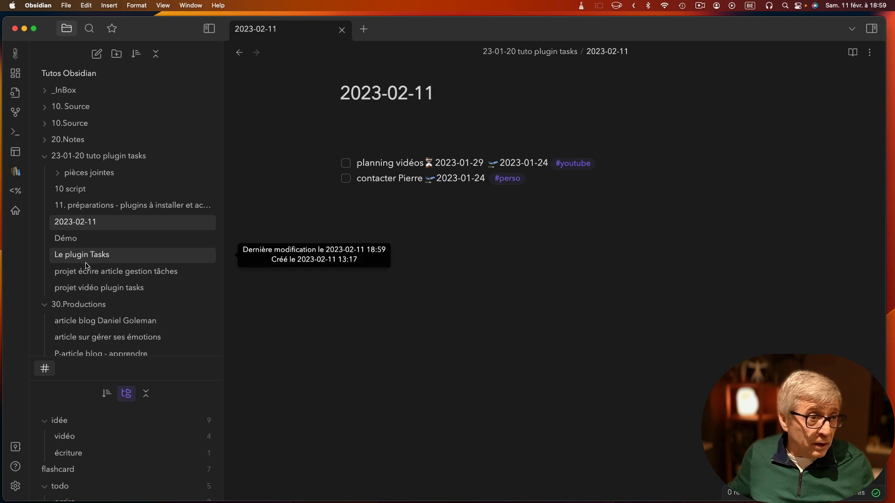
left_click(84, 288)
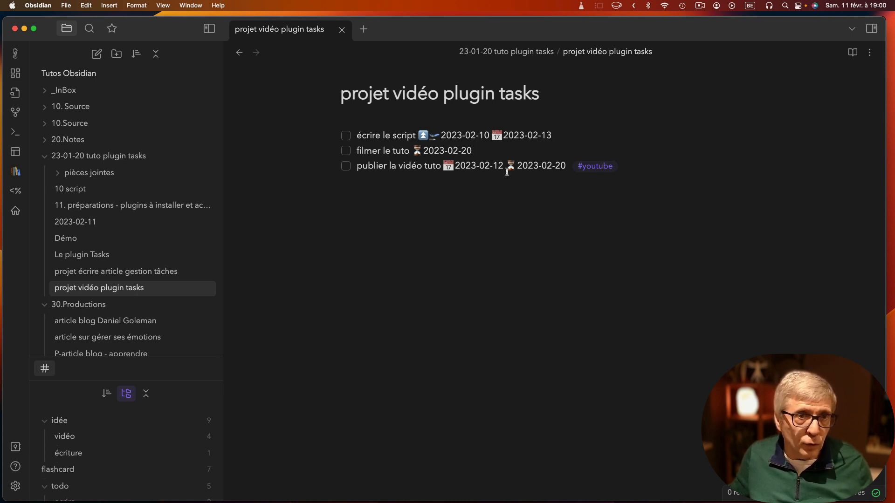
Put a space between the due date 2023-02-12 and the scheduled date in the task "publier la vidéo tuto"
left_click_drag(493, 166, 501, 166)
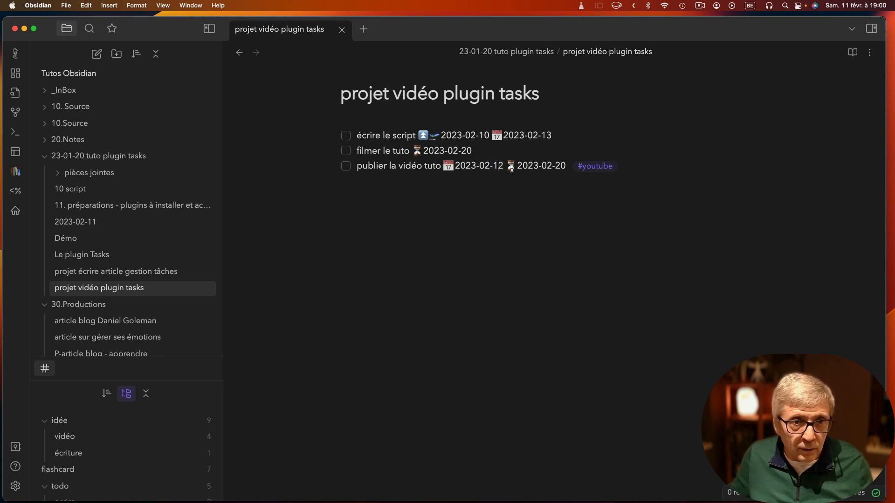
type("2-")
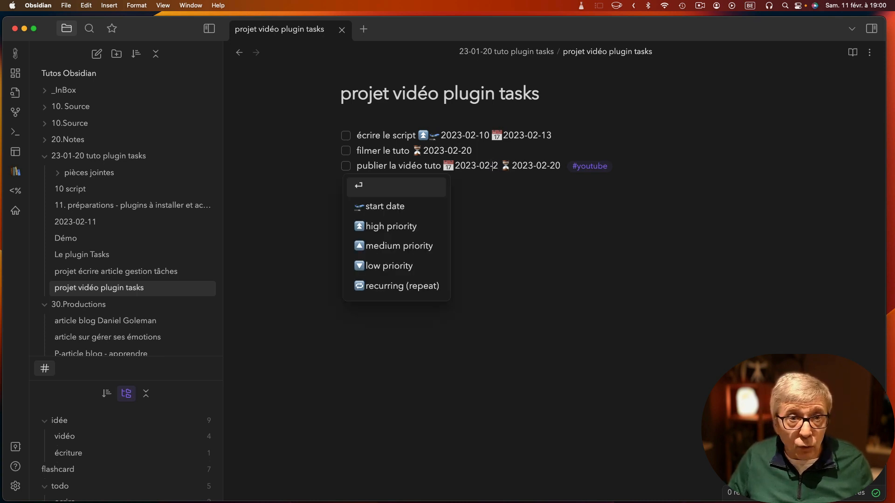
type("1")
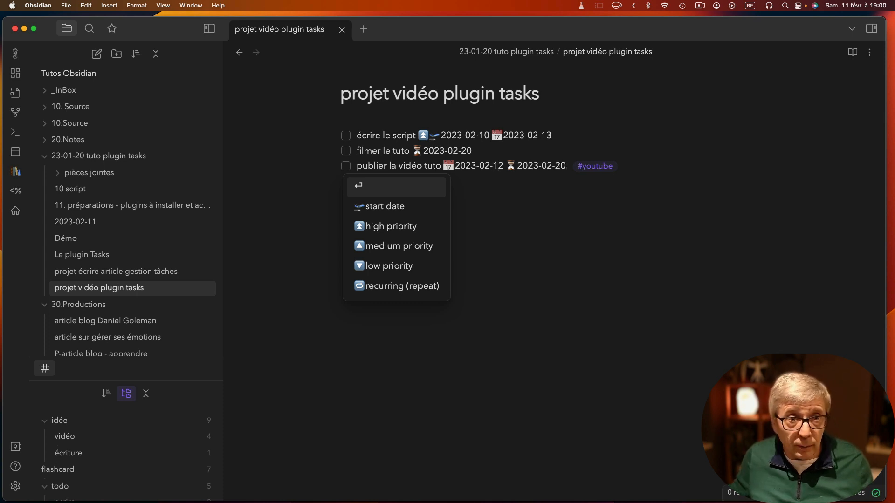
left_click(472, 263)
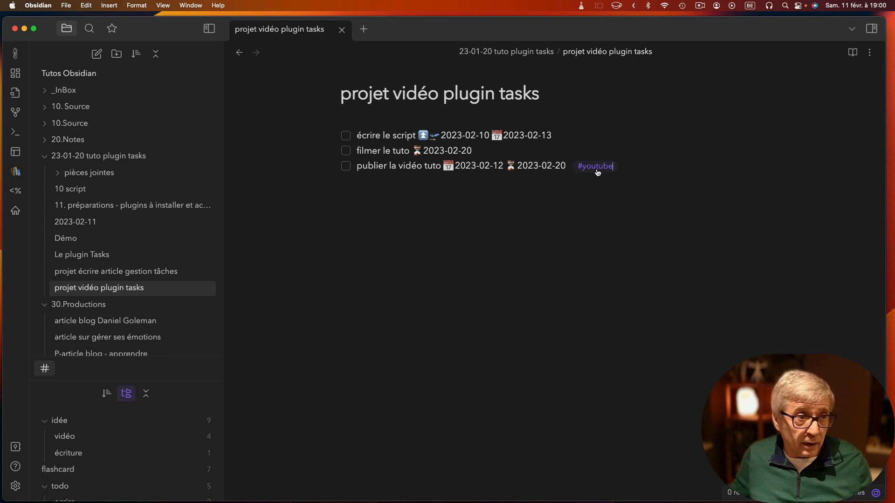
Review the note projet écrire article gestion tâches, and mark the task essai 1 as completed in the note Le plugin Tasks
left_click(134, 275)
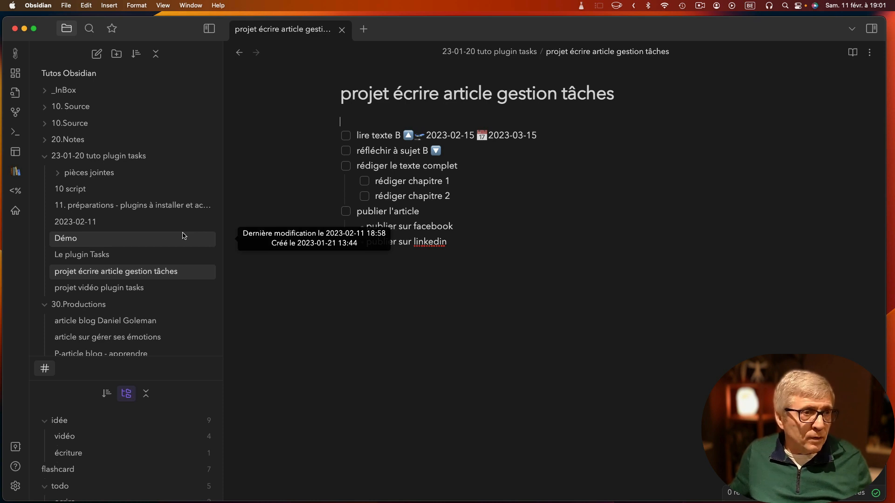
left_click(90, 255)
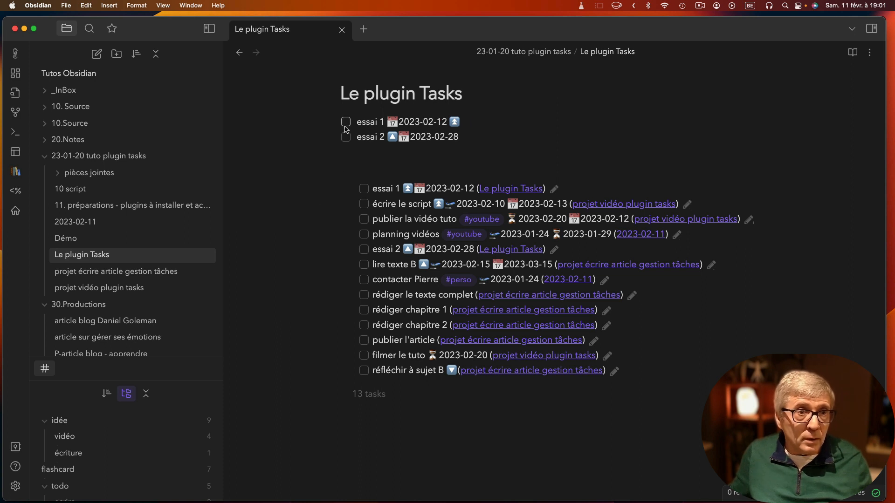
left_click(346, 122)
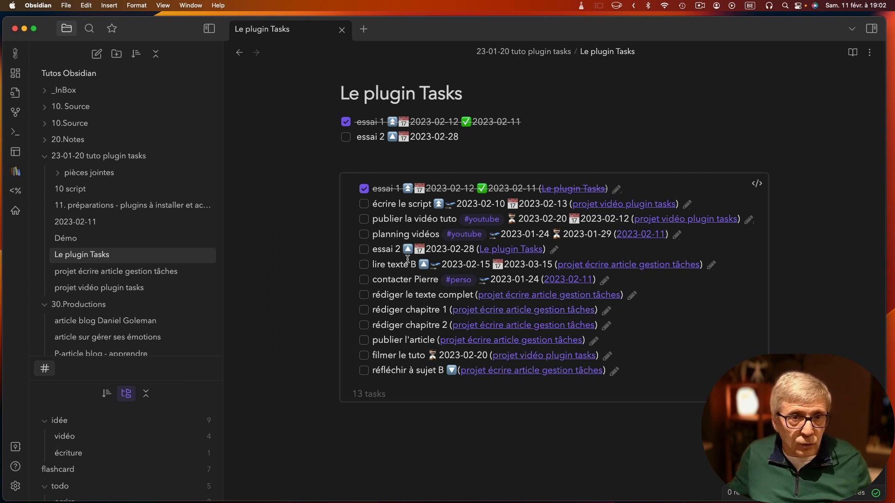
View the edit form of the task "planning vidéos" from the query results and close it without changes
left_click(676, 235)
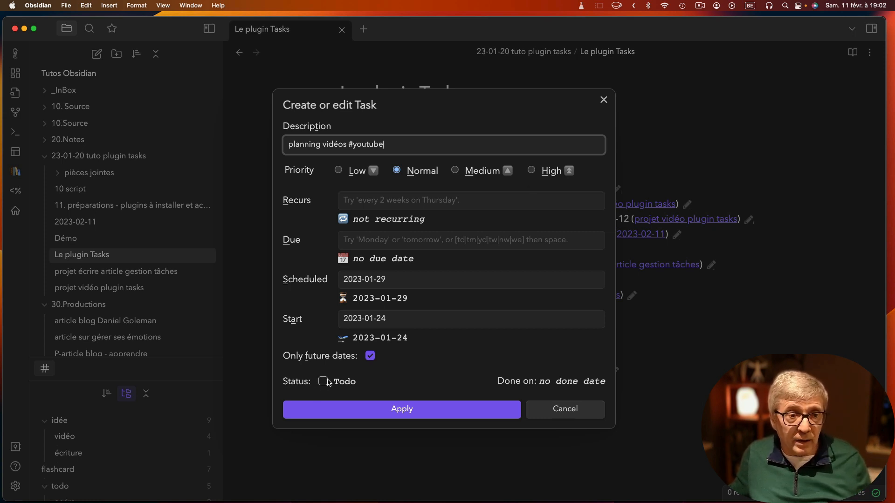
left_click(603, 100)
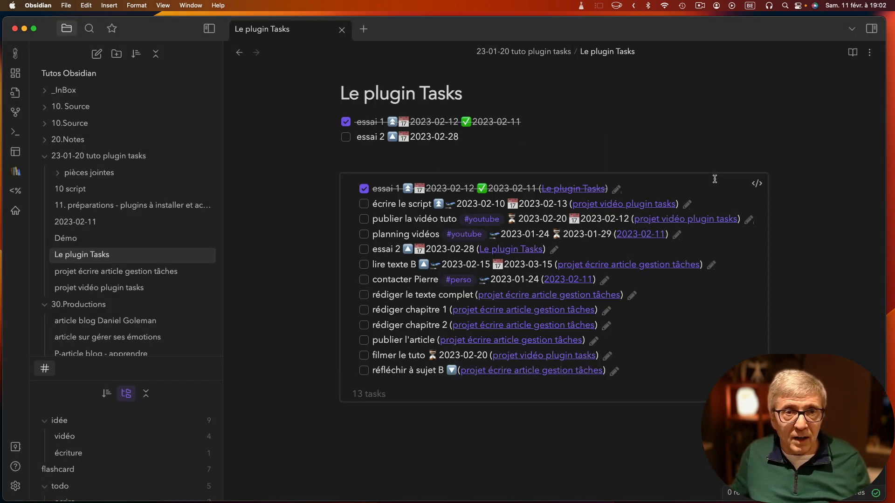
Add the filter "not done" below the path filter in the tasks query block and display its results
left_click(758, 185)
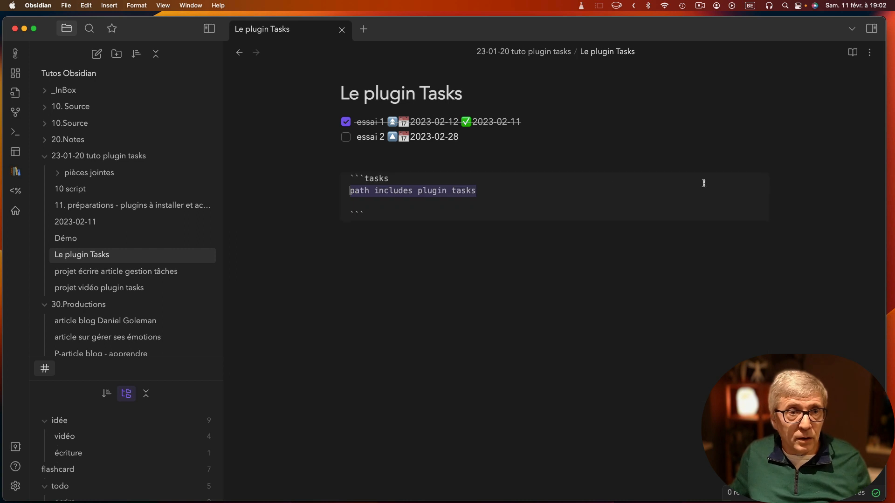
left_click(435, 206)
type("not done")
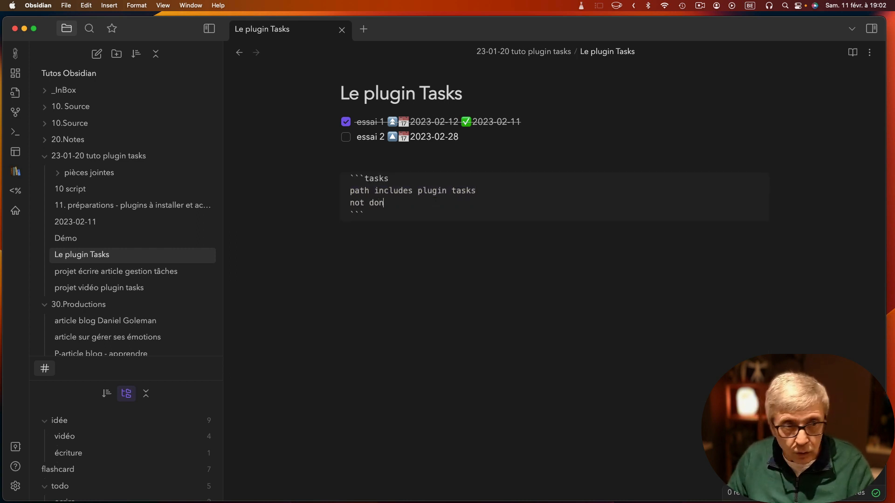
left_click(452, 157)
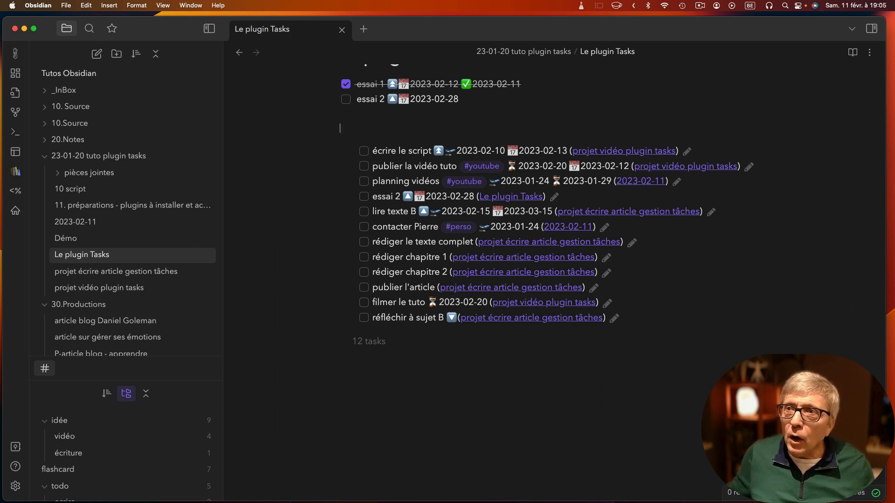
Arrange the 10 script window and the Le plugin Tasks window side by side
left_click_drag(894, 60, 768, 36)
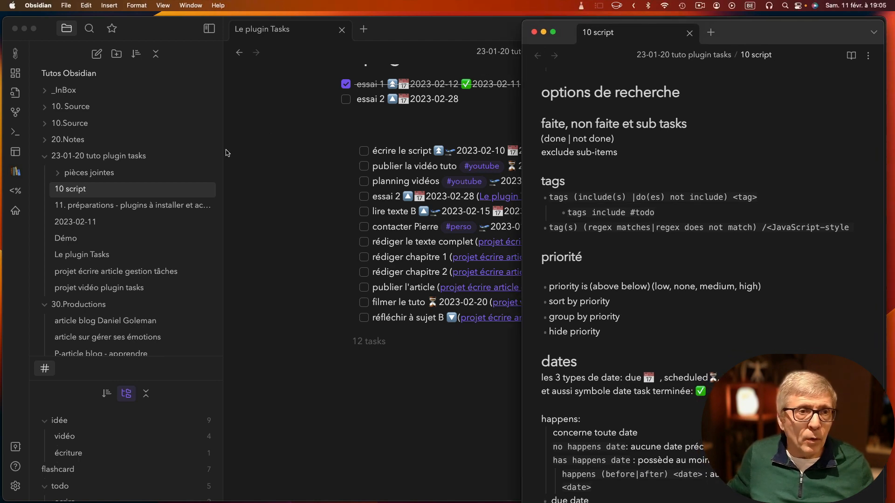
left_click(285, 154)
left_click_drag(885, 188, 521, 178)
left_click_drag(743, 28, 754, 29)
left_click(504, 25)
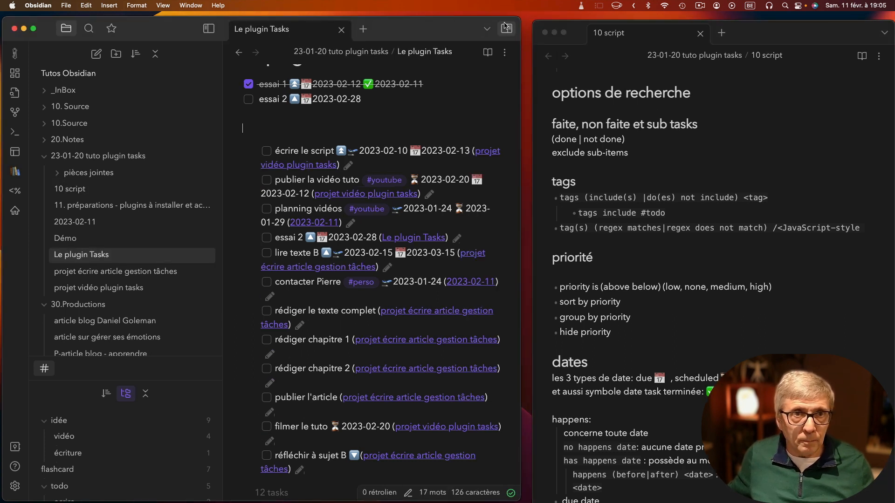
left_click_drag(520, 24, 530, 21)
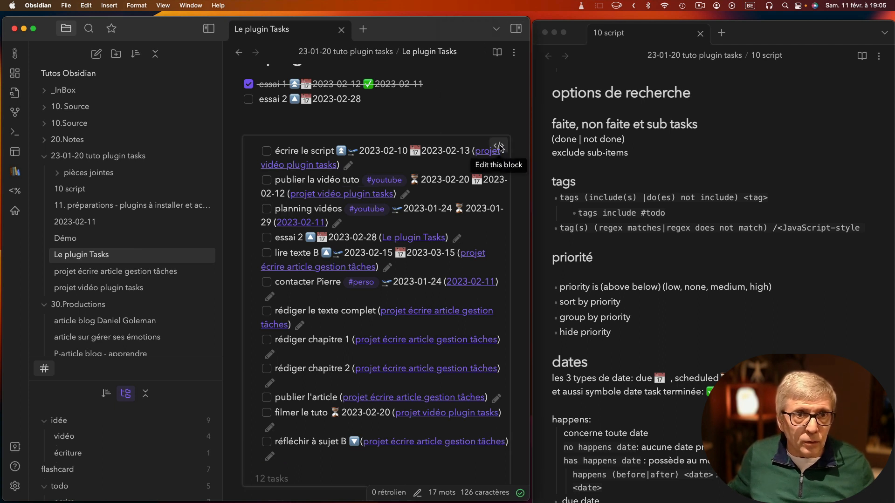
Open the tasks query block for editing and examine the tag, priority, date, path and logical operator options in 10 script
left_click(498, 147)
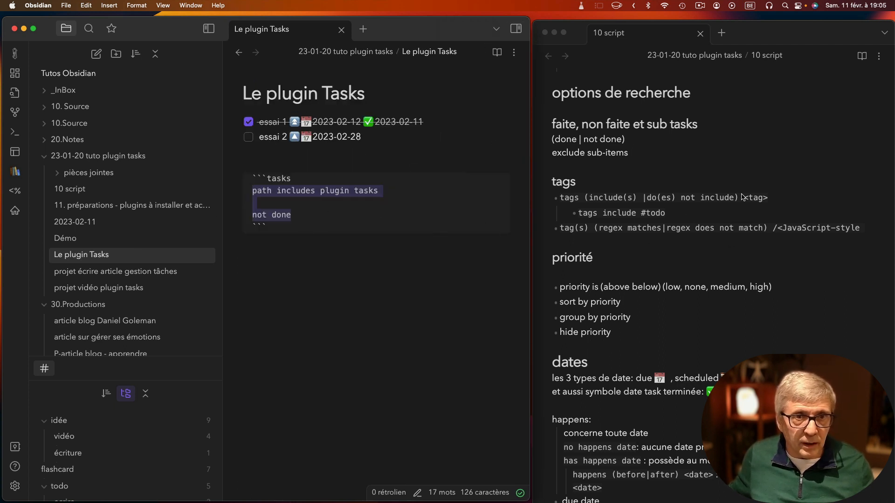
scroll(736, 167, "up", 1)
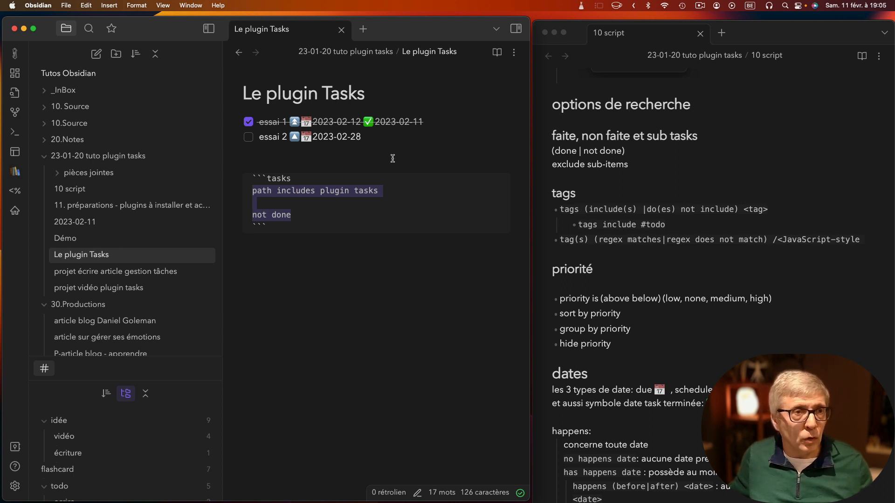
scroll(606, 189, "down", 3)
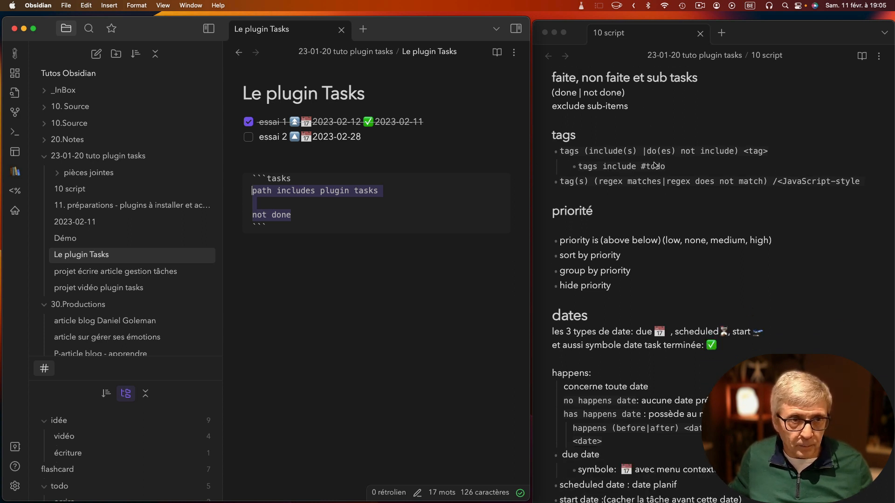
scroll(618, 226, "down", 3)
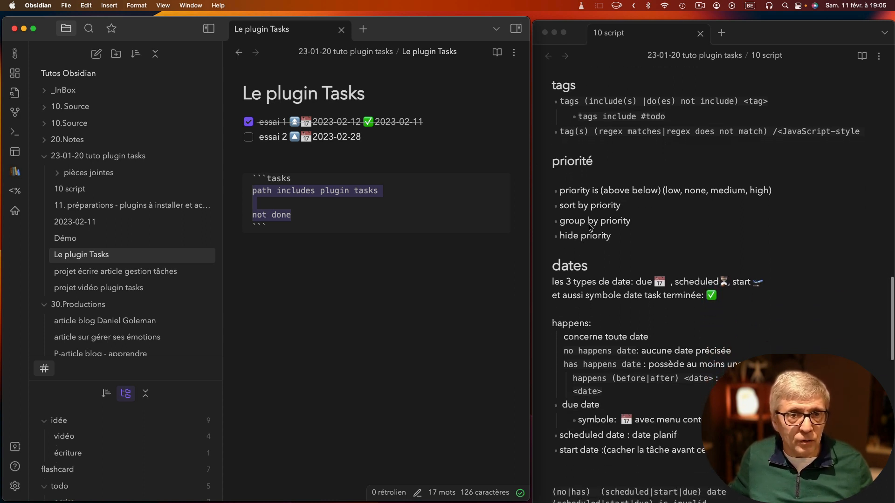
scroll(730, 279, "down", 5)
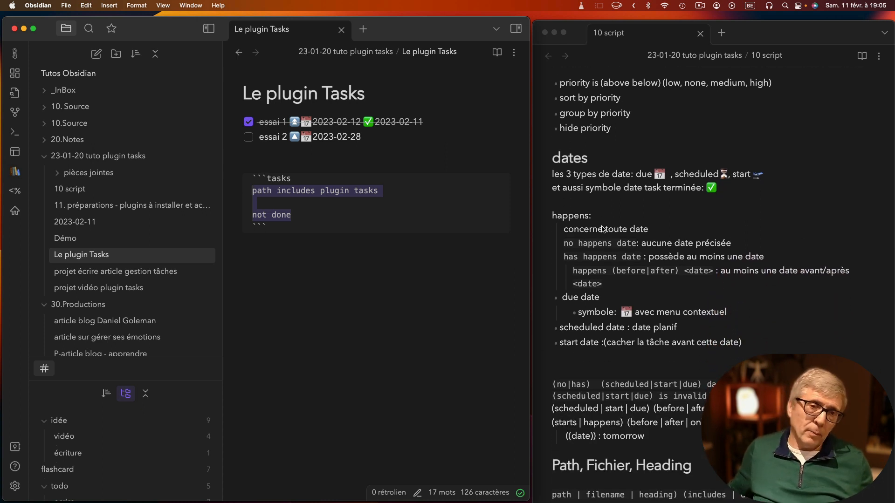
scroll(592, 205, "down", 1)
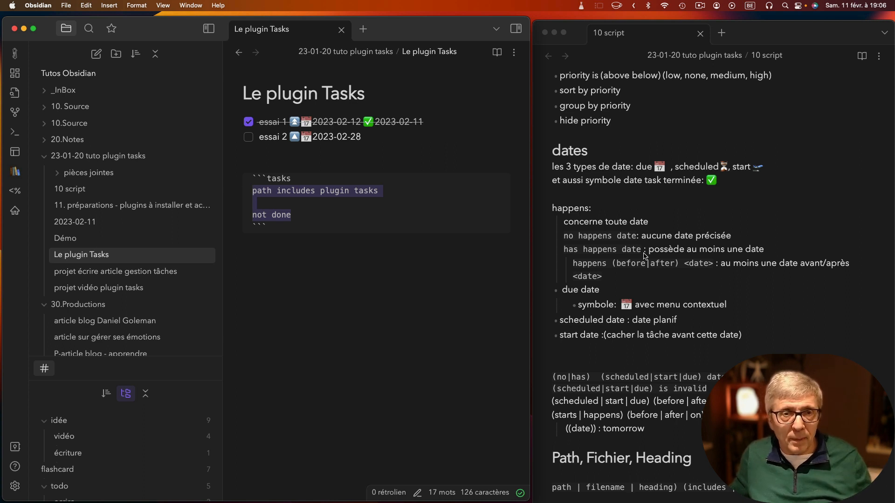
scroll(638, 267, "down", 2)
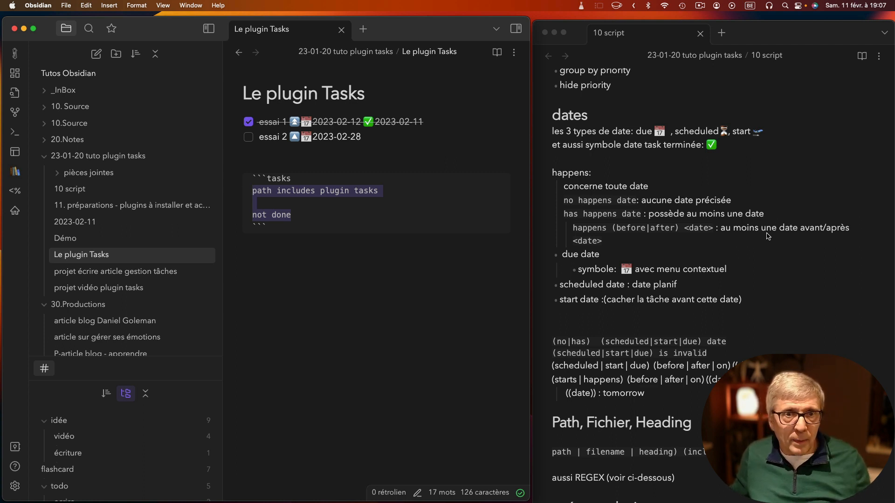
scroll(684, 247, "down", 2)
scroll(685, 248, "down", 2)
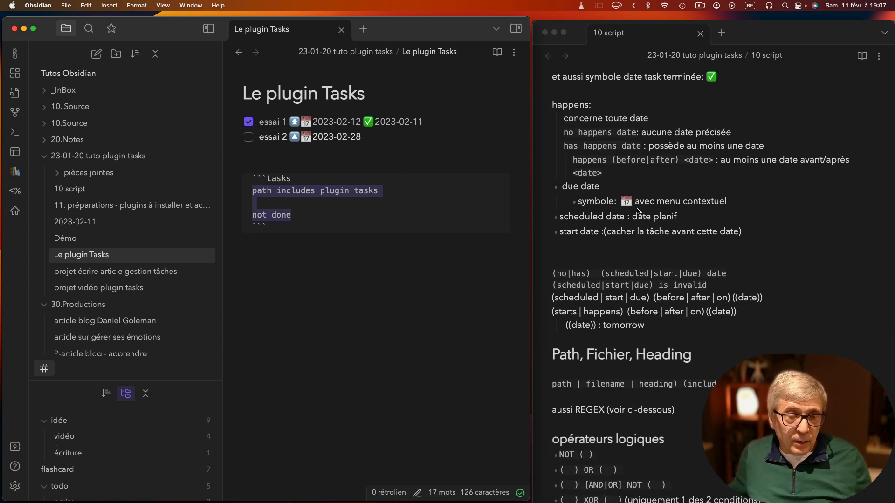
scroll(638, 211, "up", 1)
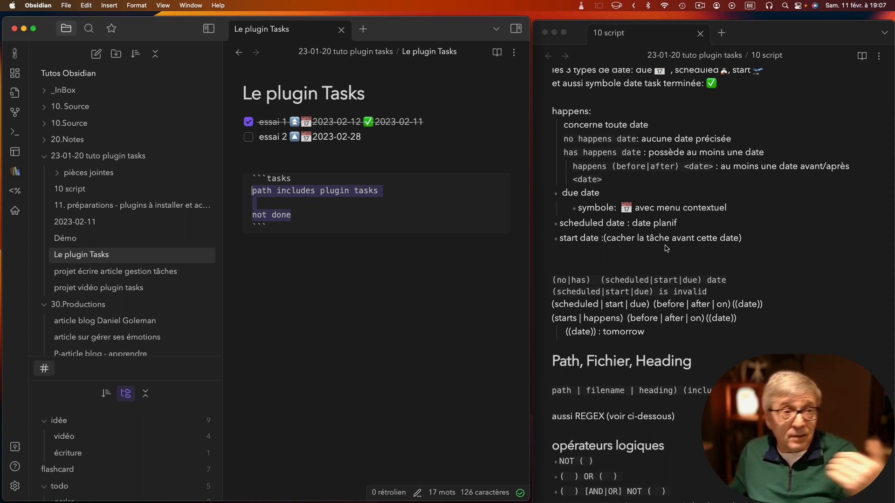
scroll(666, 249, "down", 4)
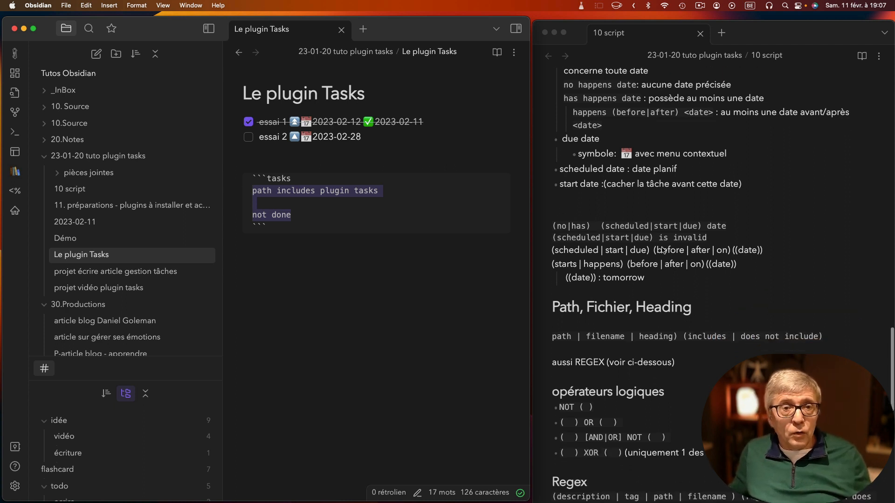
scroll(556, 211, "down", 2)
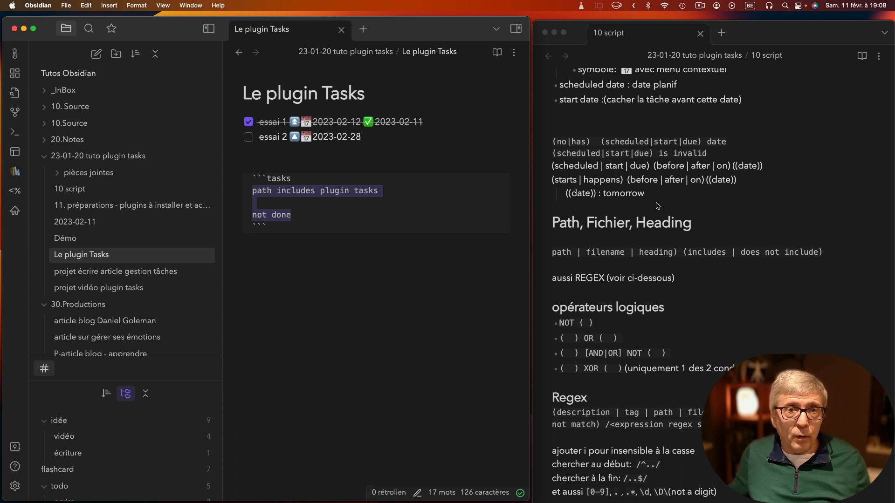
scroll(647, 210, "down", 1)
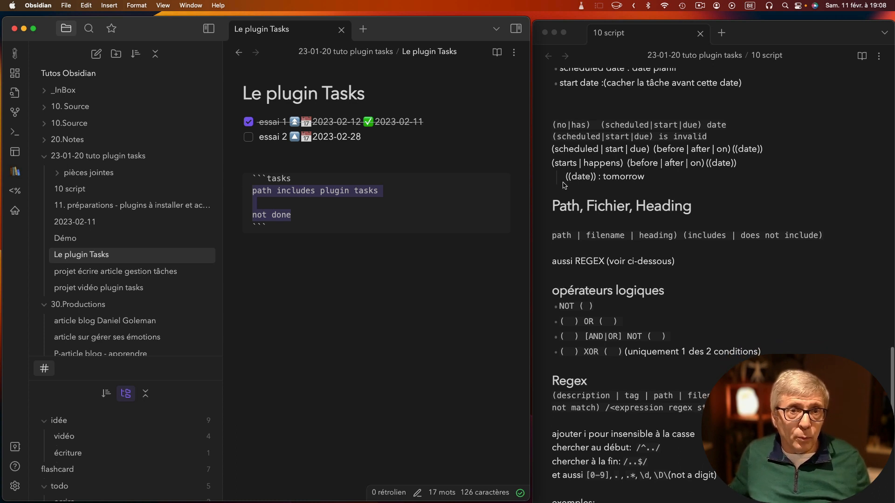
scroll(568, 187, "up", 1)
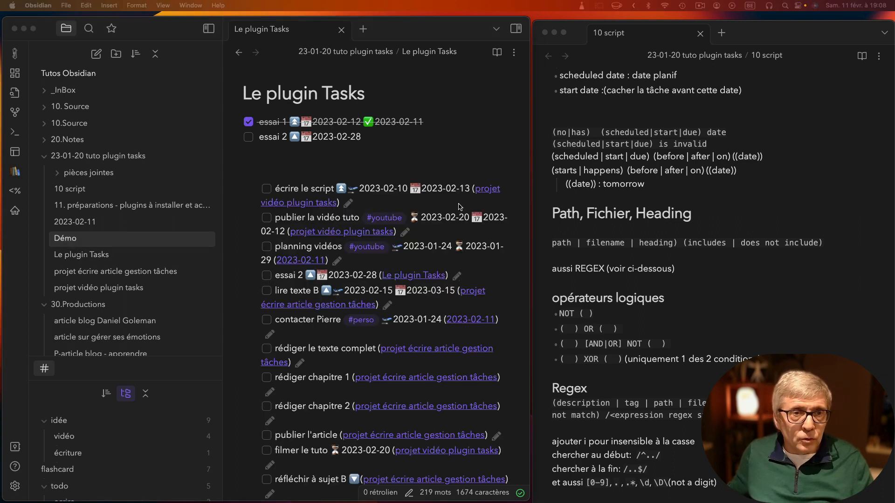
Add the filter "(happens before 2023-02-11) OR (no happens date)" above "not done" in the tasks query and display its results
left_click(459, 205)
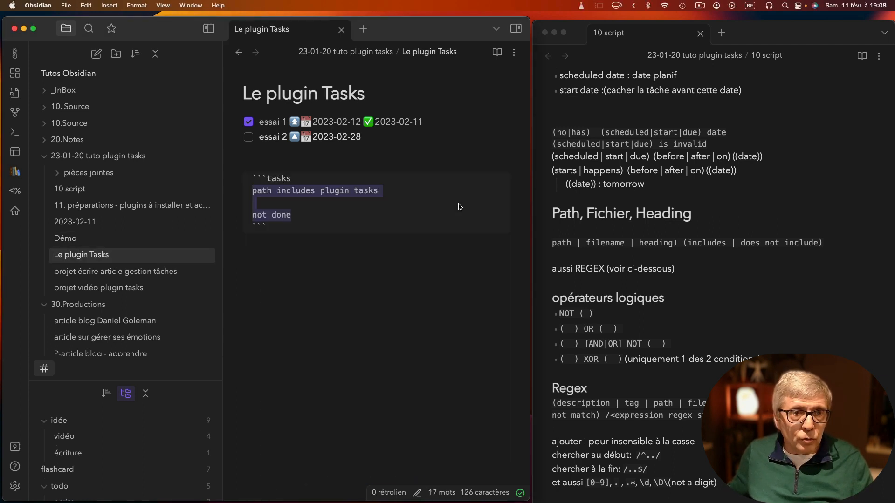
left_click(390, 202)
type("(happens before 2023-02-11) OR (no happens date)")
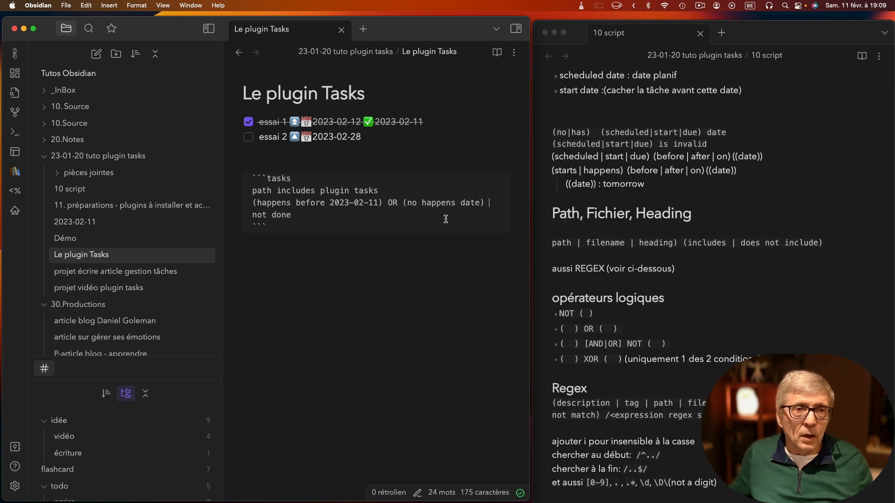
left_click(361, 161)
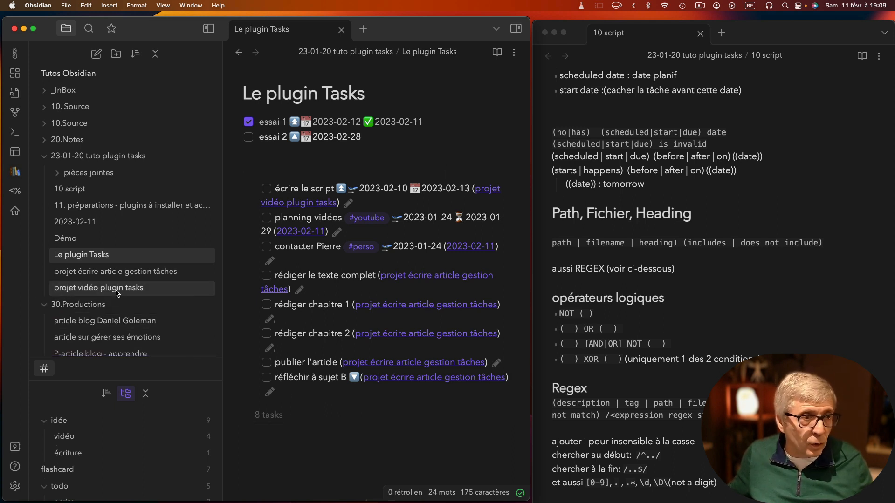
Check the task dates in the note projet vidéo plugin tasks and return to Le plugin Tasks
left_click(98, 287)
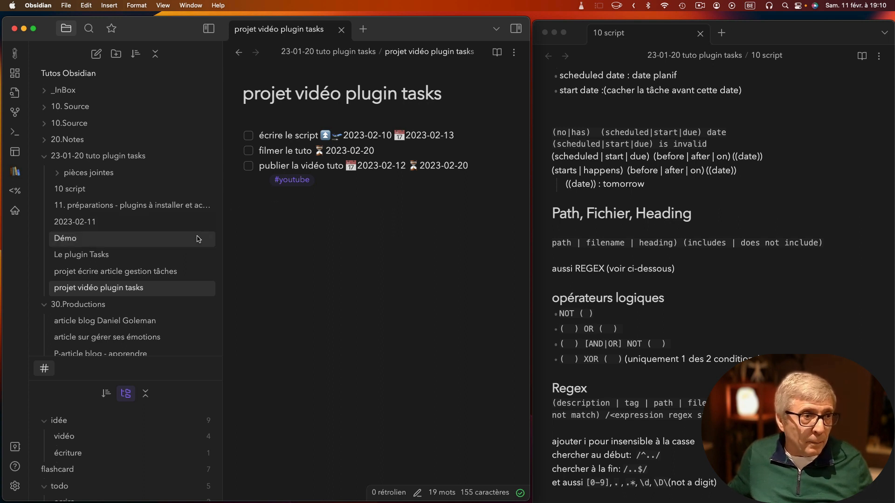
left_click(93, 255)
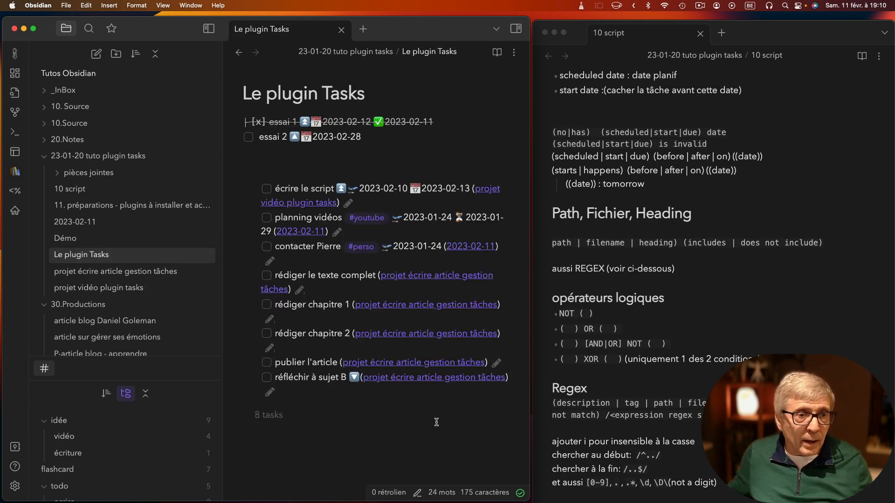
Widen the Le plugin Tasks window and bring the 10 script window in front of it
left_click_drag(531, 388, 669, 384)
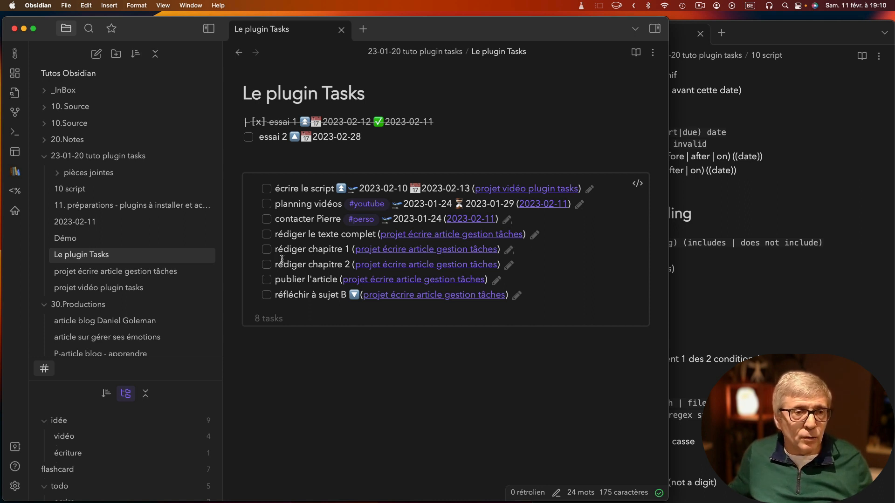
left_click(676, 276)
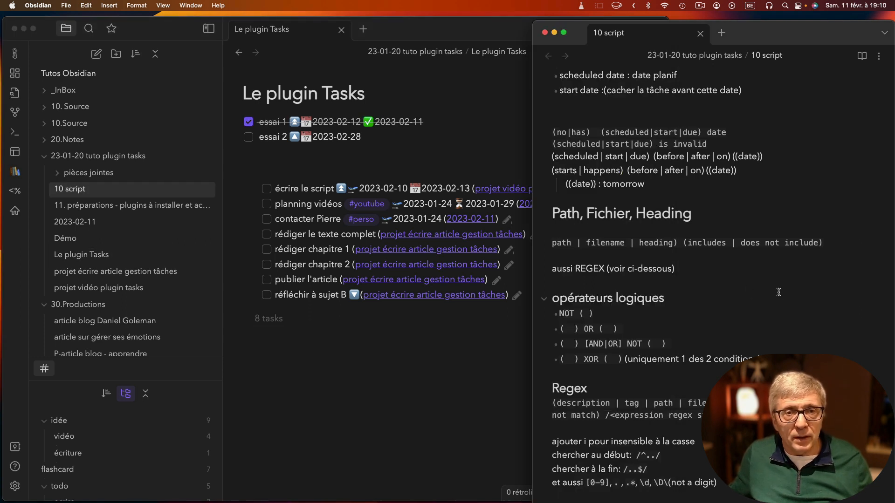
Copy "exclude sub-items" from 10 script, add it above "not done" in the Le plugin Tasks query and display its results
scroll(714, 272, "up", 10)
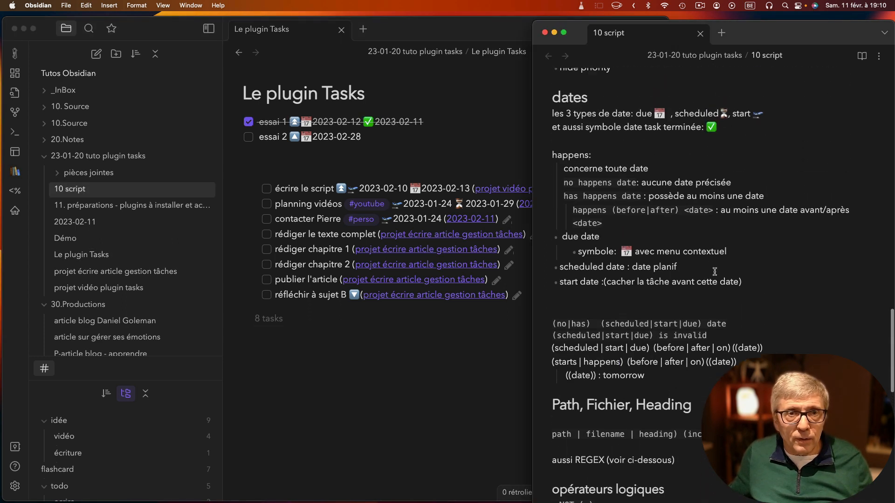
scroll(708, 272, "up", 5)
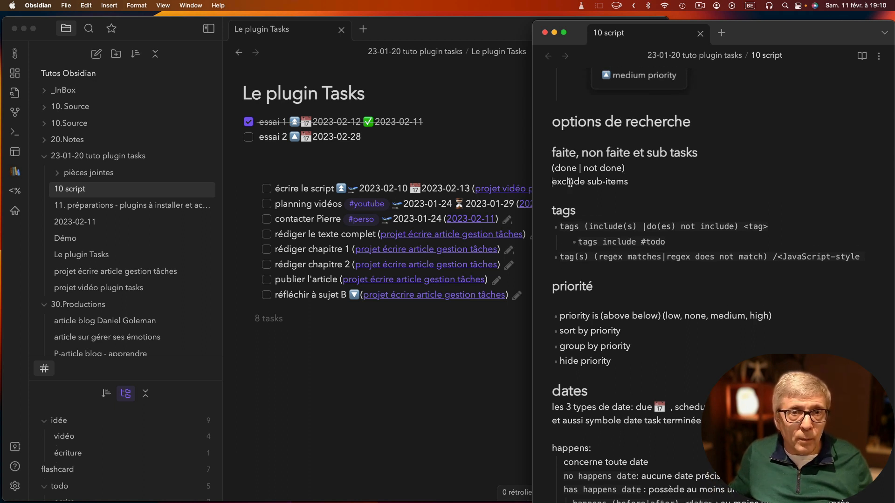
left_click_drag(551, 182, 640, 180)
key("super+c")
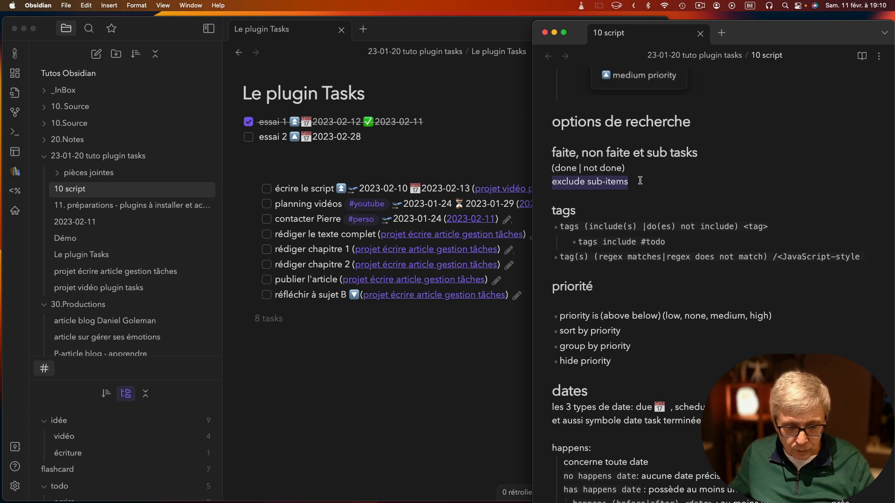
left_click(355, 342)
left_click(637, 183)
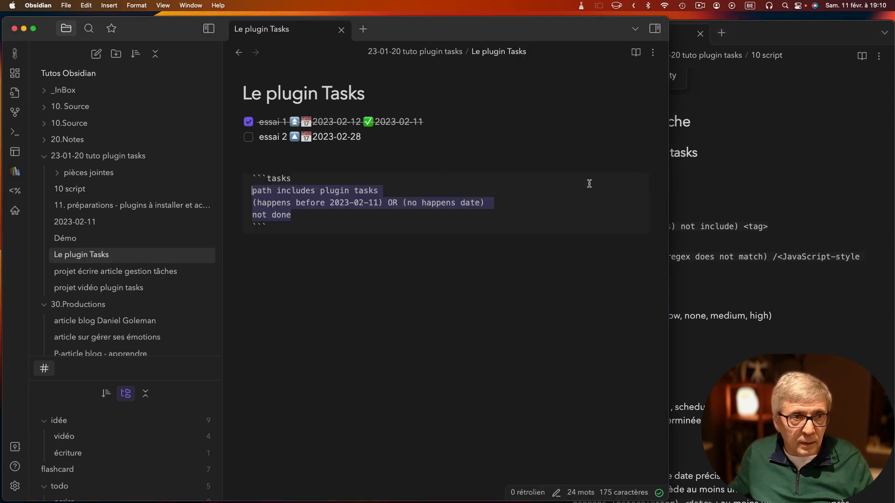
left_click(490, 202)
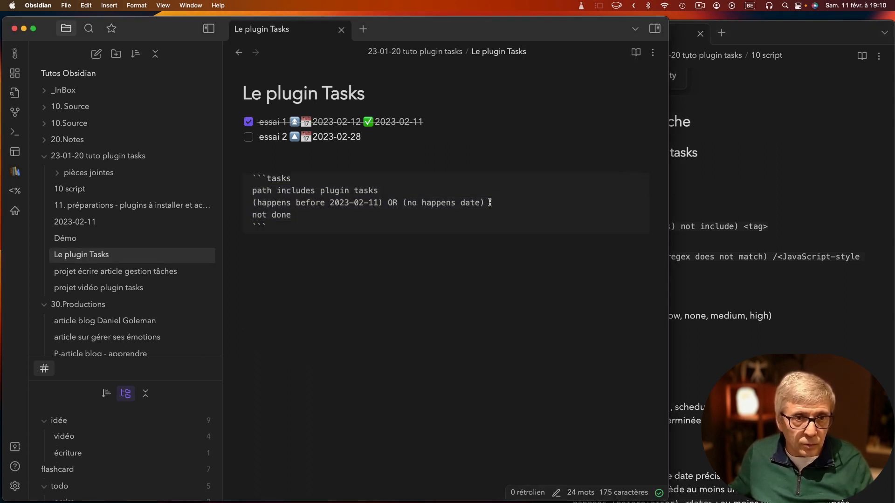
key("Return")
key("super+v")
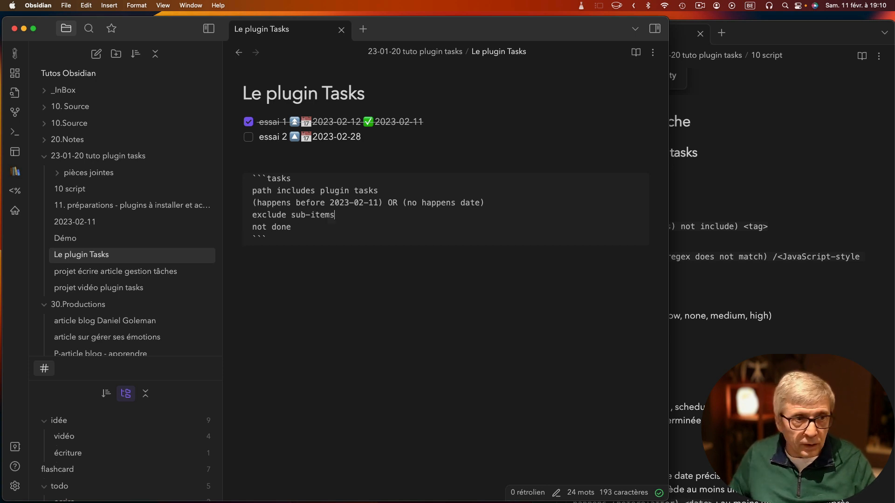
left_click(350, 163)
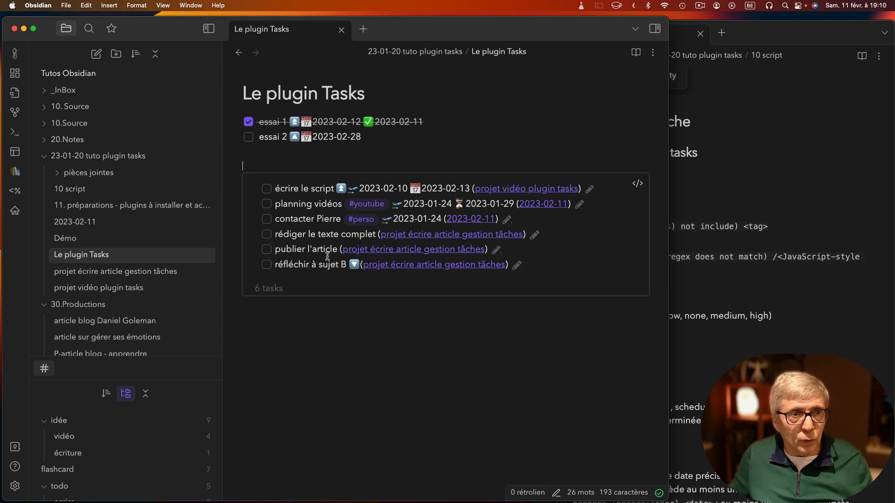
Replace the query's date filter with "(starts after 2023-02-11) OR (scheduled after 2023-02-11)" and display the results
left_click(637, 183)
left_click_drag(252, 203, 493, 202)
key("Left")
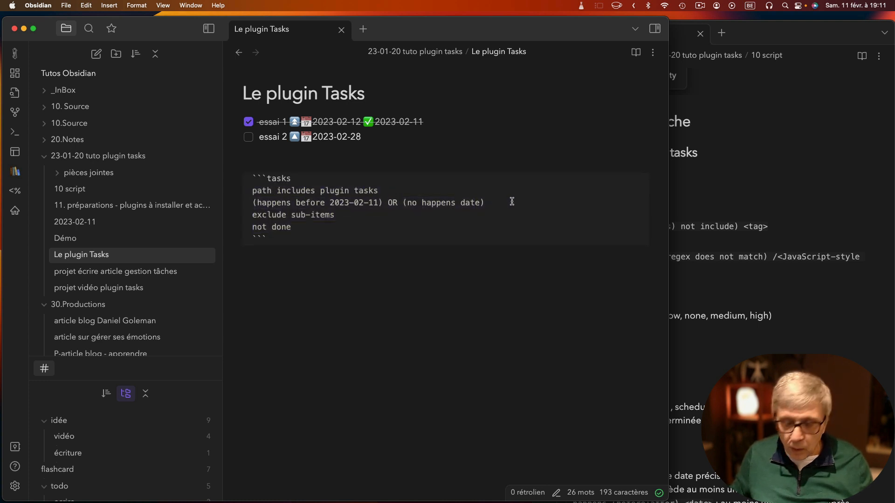
key("Delete")
key("Delete")
key("Delete")
key("Delete")
key("Delete")
key("Delete")
key("Delete")
key("Delete")
key("Delete")
key("Delete")
key("Delete")
key("Delete")
key("Delete")
key("Delete")
key("Delete")
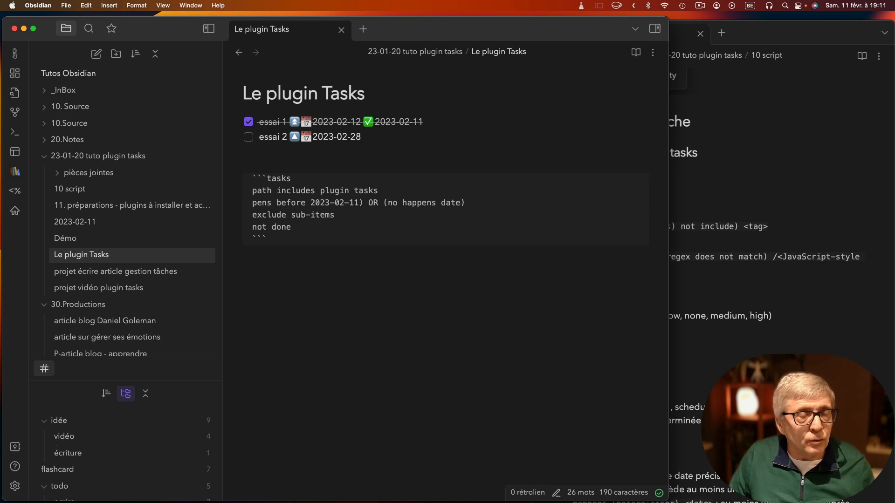
key("Delete")
key("Delete")
key("Delete")
key("Delete")
key("Delete")
key("Delete")
key("Delete")
key("Delete")
key("Delete")
key("Delete")
key("Delete")
key("Delete")
key("Delete")
key("Delete")
key("Delete")
key("Delete")
key("Delete")
key("Delete")
key("Delete")
key("Delete")
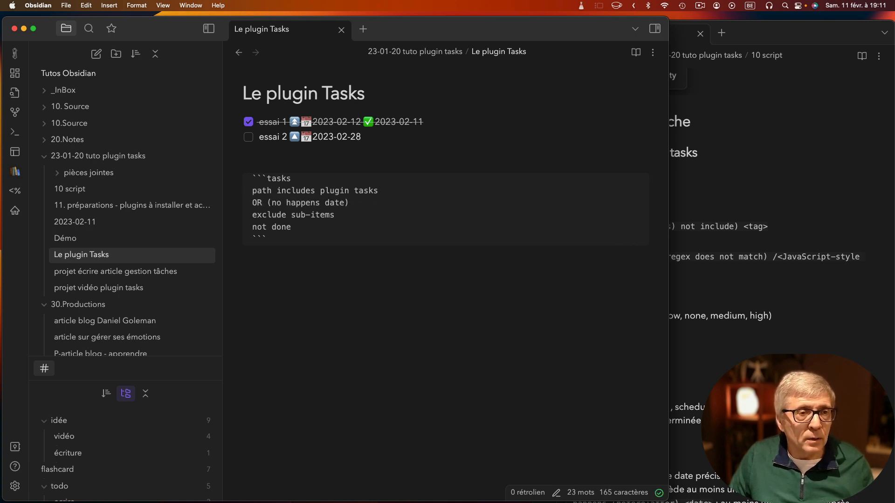
key("Delete")
key("Delete")
key("Delete")
key("Delete")
key("Delete")
key("Delete")
key("Delete")
key("Delete")
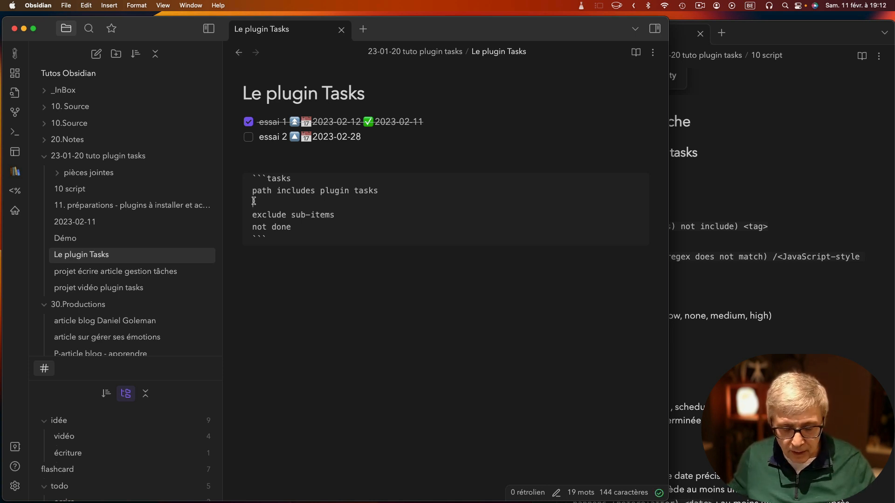
type("(starts after 2023-02-11) OR (scheduled after 2023-02-11)")
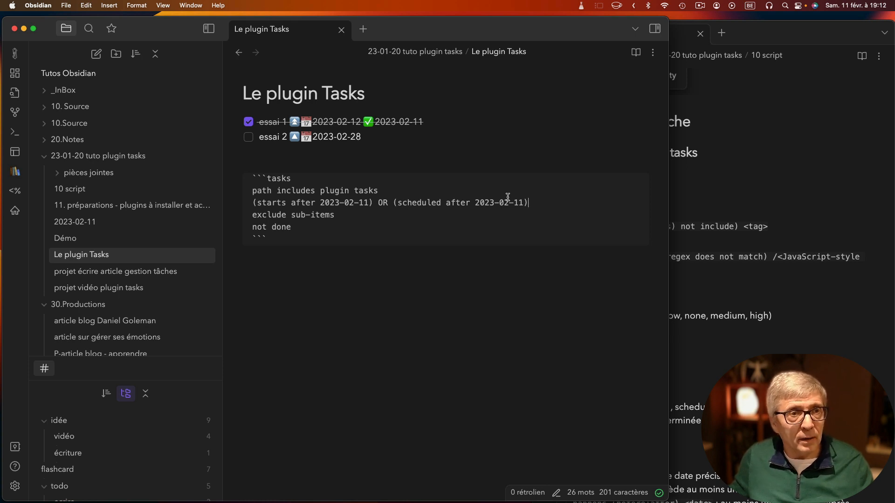
left_click(319, 160)
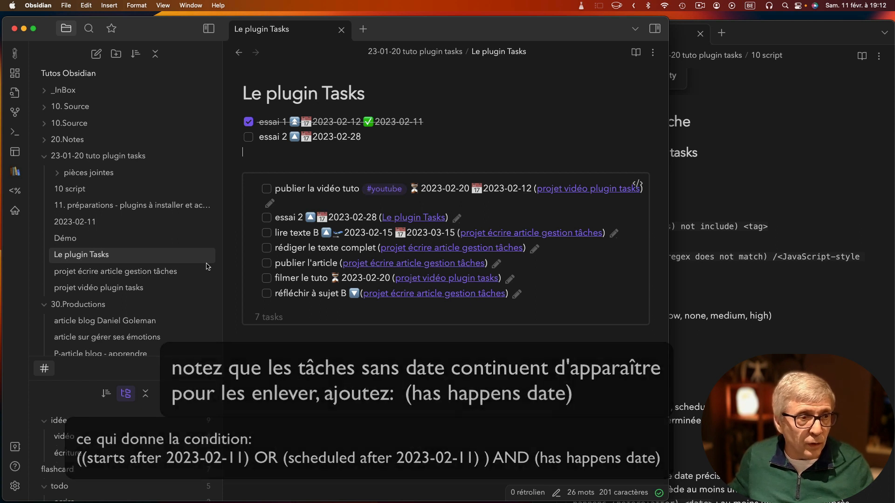
Compare the query results with the task dates in projet vidéo plugin tasks and return to Le plugin Tasks
left_click(110, 289)
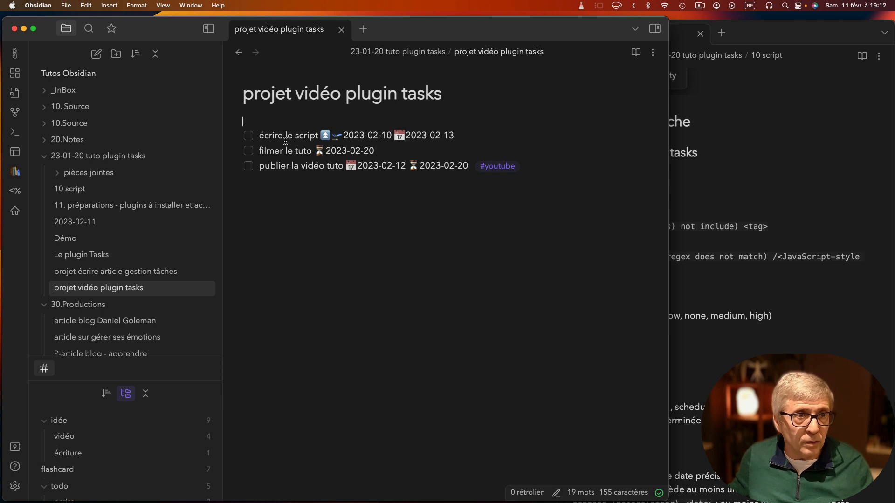
left_click(98, 255)
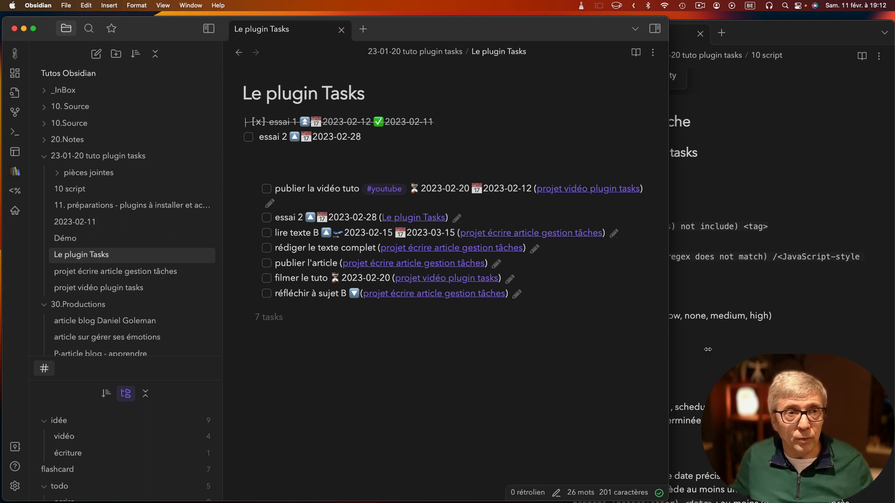
Narrow the Le plugin Tasks window so that the 10 script window shows beside it, keeping Le plugin Tasks active
left_click_drag(680, 350, 791, 348)
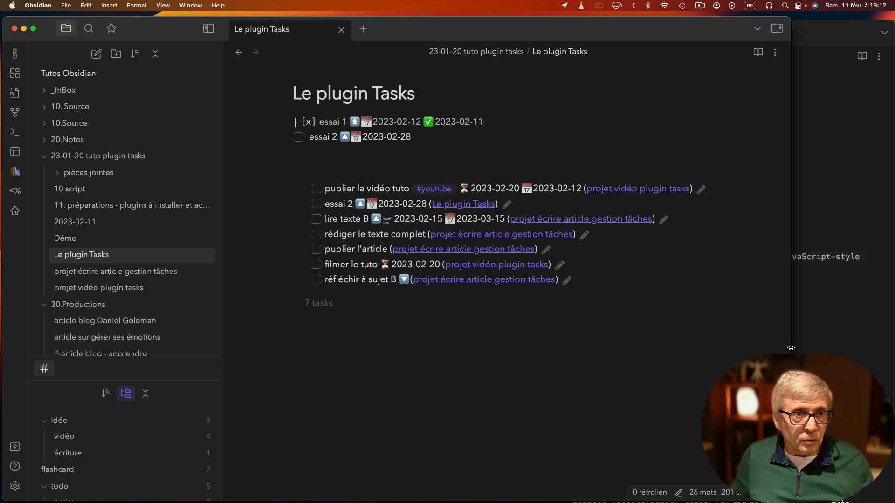
left_click_drag(790, 349, 549, 343)
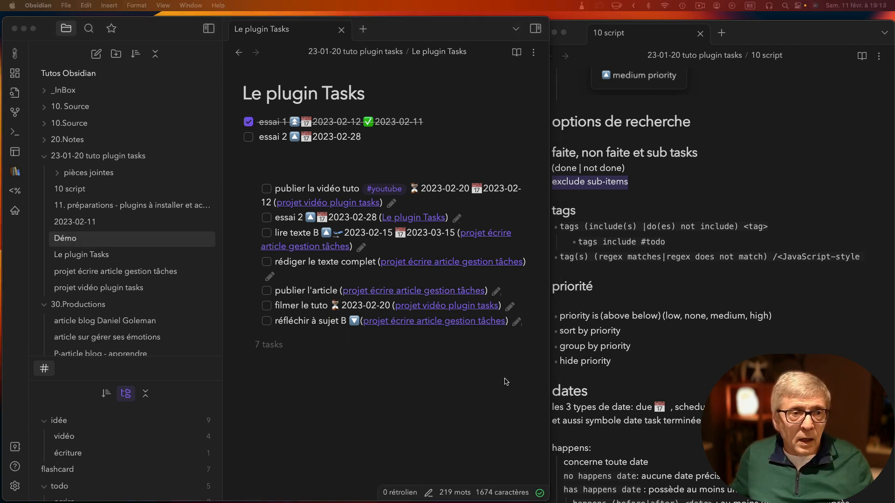
left_click(507, 381)
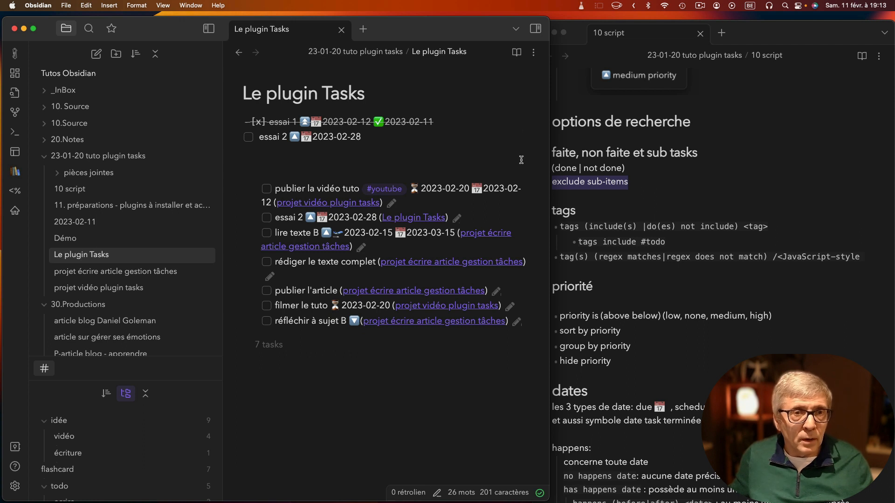
Replace the starts and scheduled date filter in the tasks query with "priority is high" and display the results
left_click(521, 183)
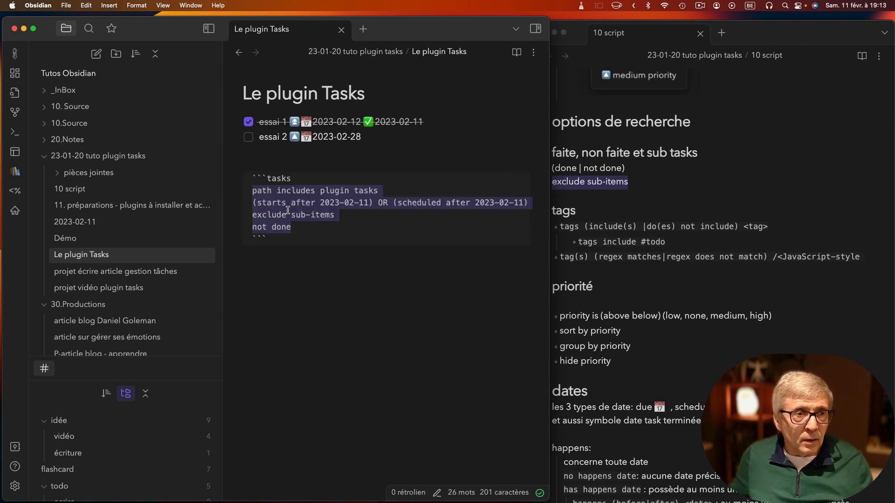
left_click_drag(253, 205, 302, 203)
left_click(530, 206)
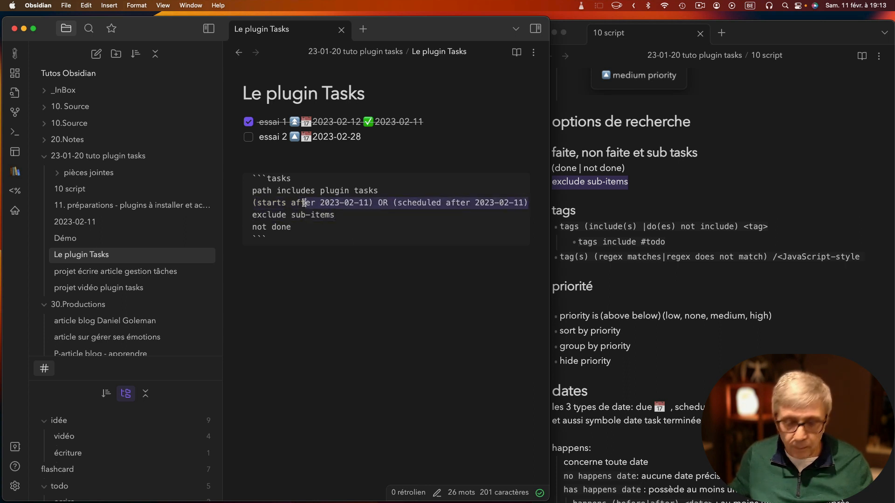
key("BackSpace")
key("BackSpace")
key("BackSpace")
key("BackSpace")
key("BackSpace")
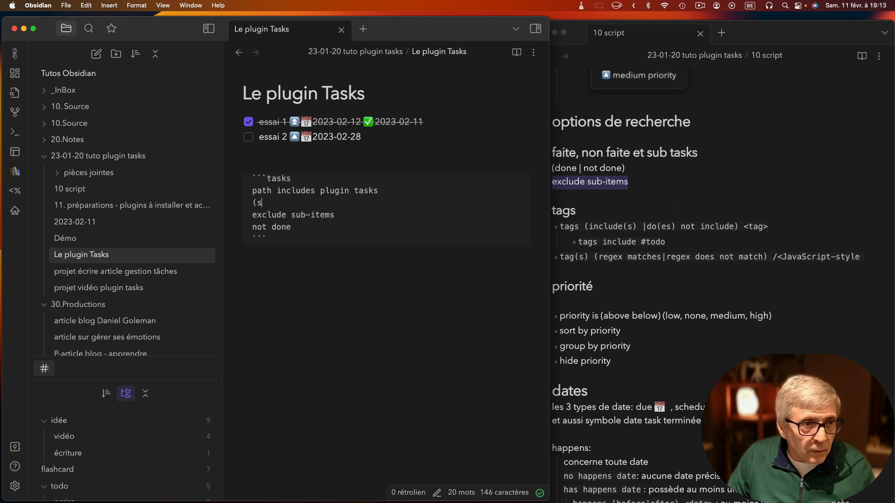
key("BackSpace")
type("priority is high")
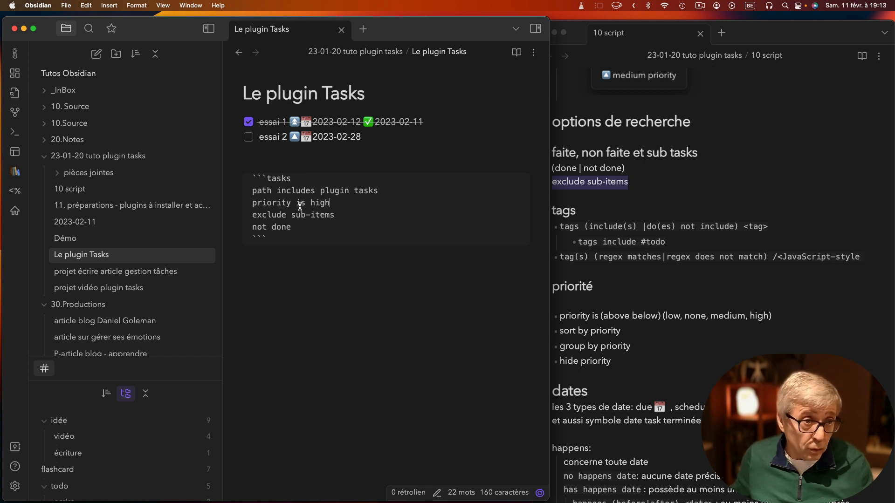
left_click(296, 162)
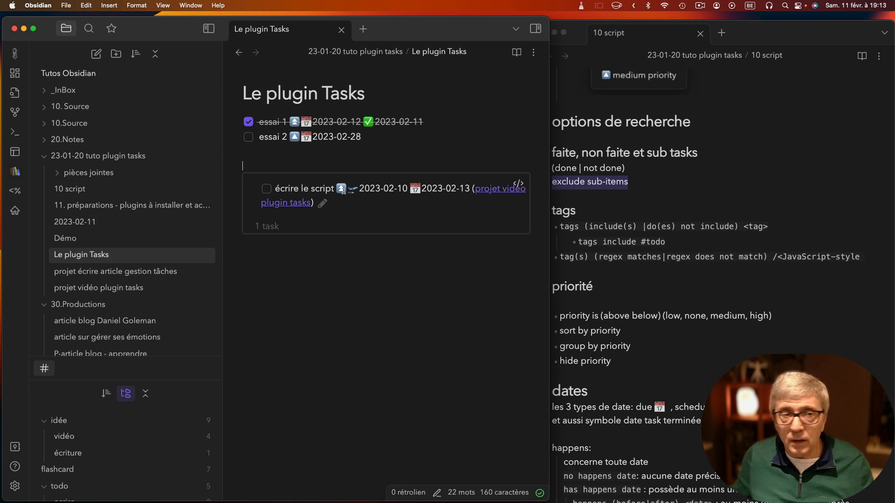
Remove "priority is high" from the tasks query, add "group by priority" below "not done" and display the results in a widened window
left_click(748, 228)
scroll(659, 286, "down", 4)
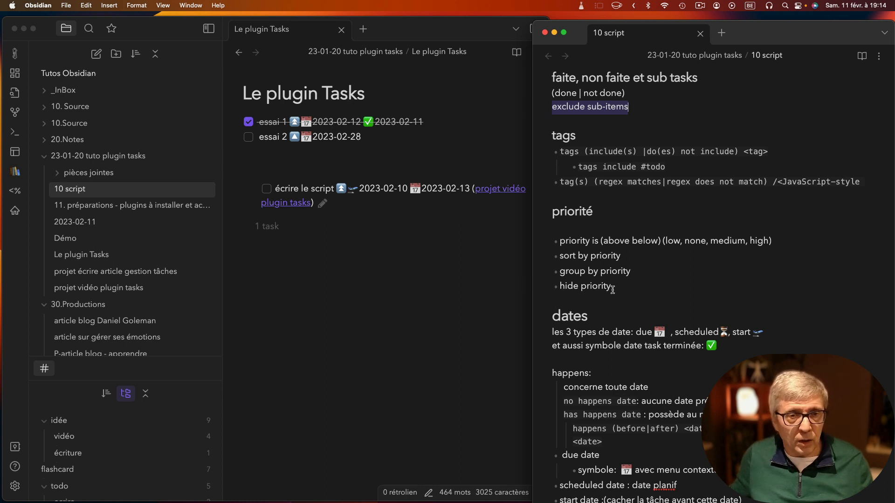
left_click(401, 258)
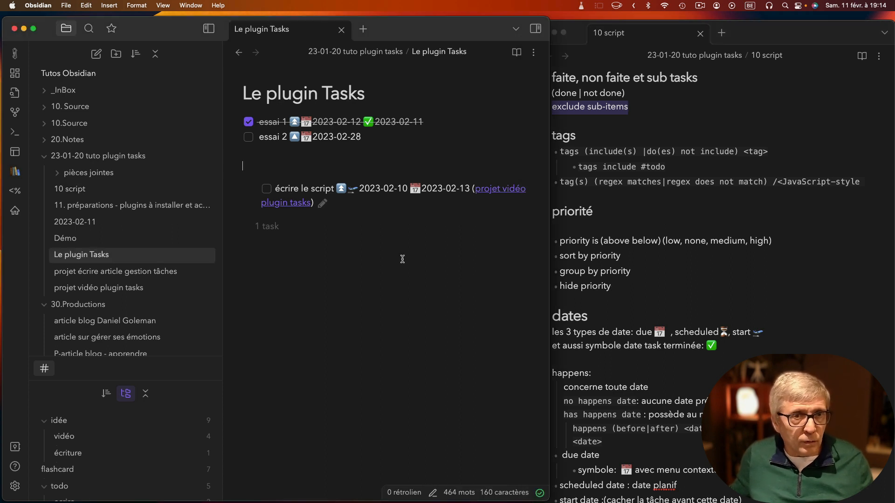
left_click(519, 185)
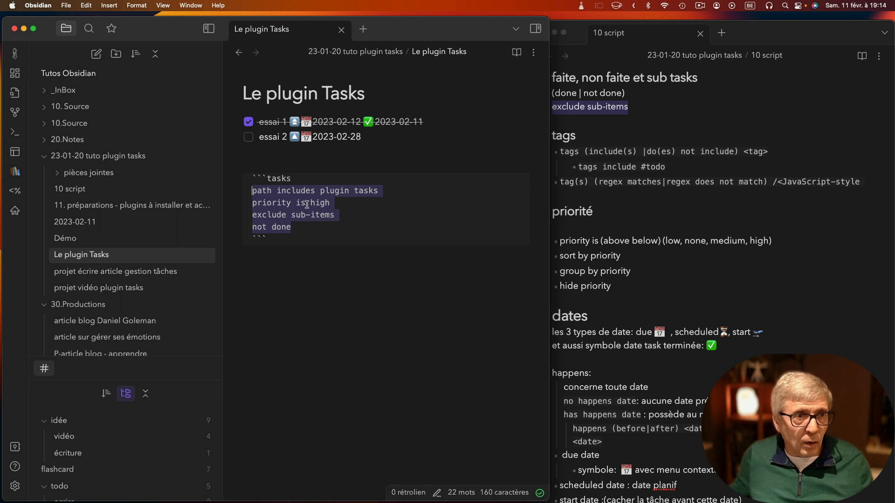
left_click_drag(334, 203, 294, 203)
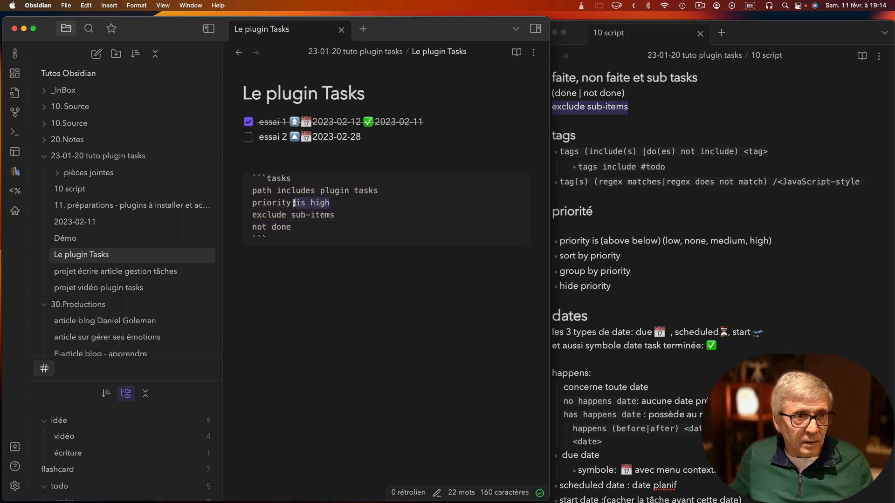
key("Right")
key("BackSpace")
key("BackSpace")
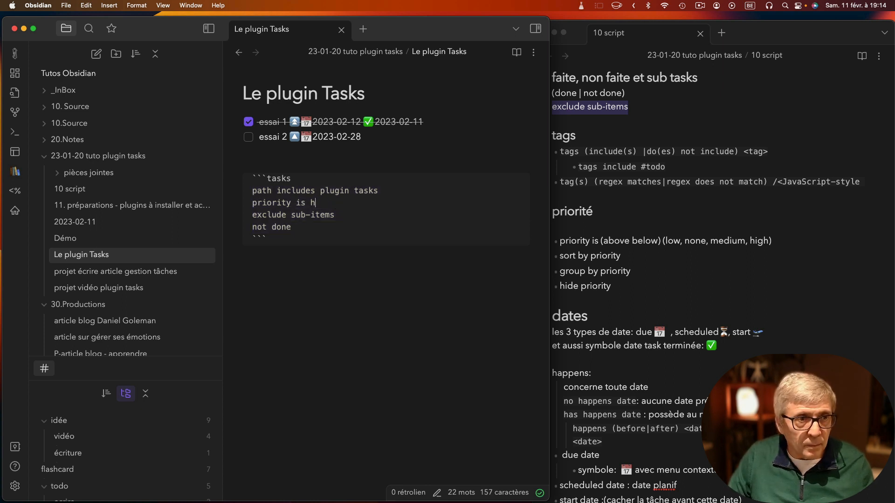
key("BackSpace")
key("BackSpace")
key("BackSpace")
key("BackSpace")
key("BackSpace")
key("BackSpace")
key("BackSpace")
key("BackSpace")
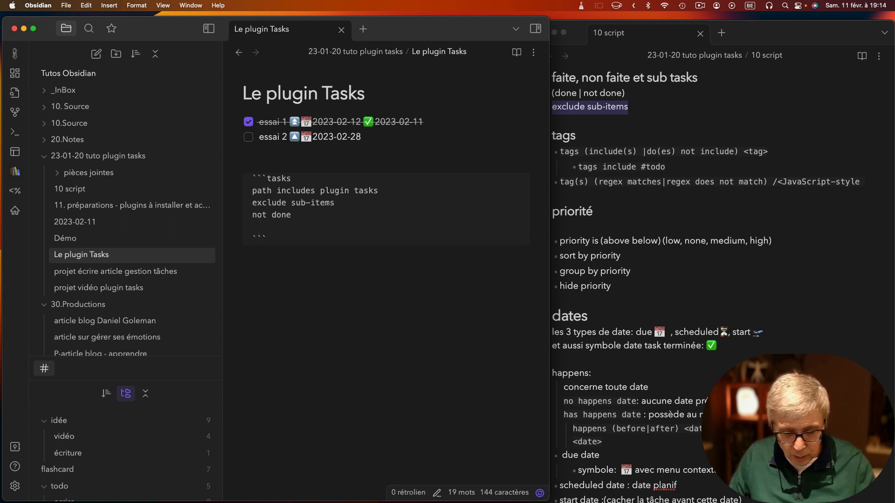
type("group by priority")
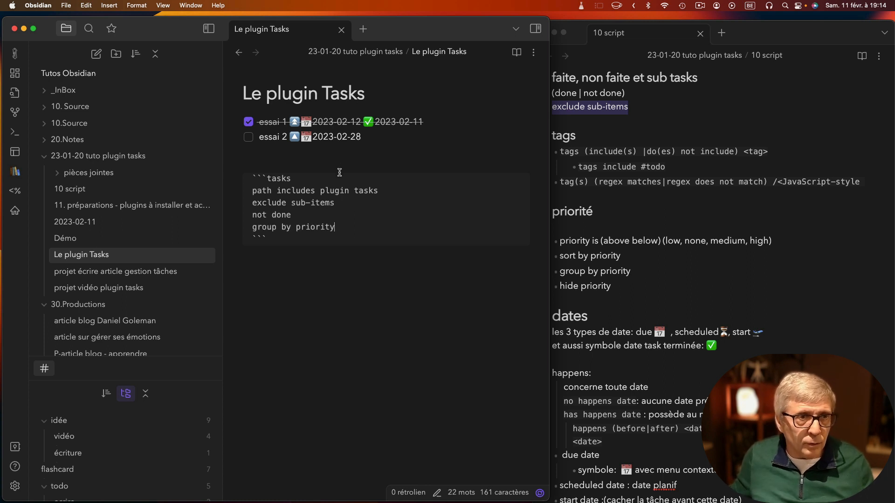
left_click(347, 154)
scroll(488, 225, "down", 4)
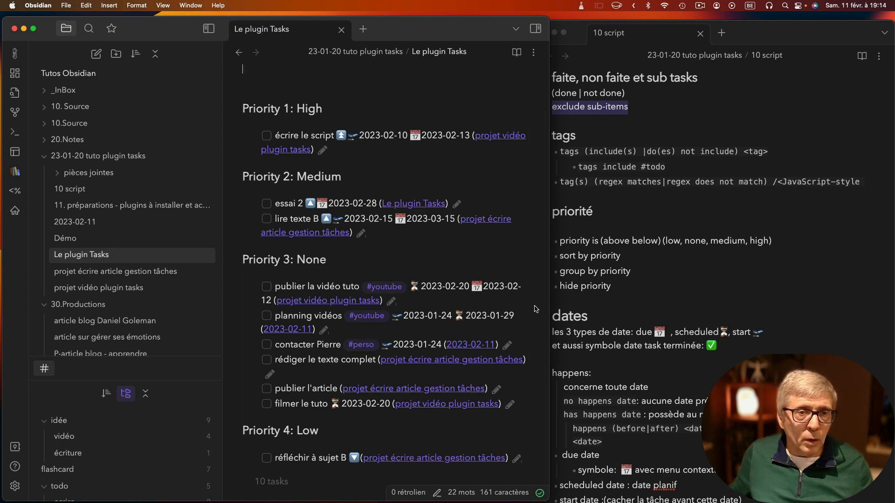
left_click_drag(551, 302, 800, 302)
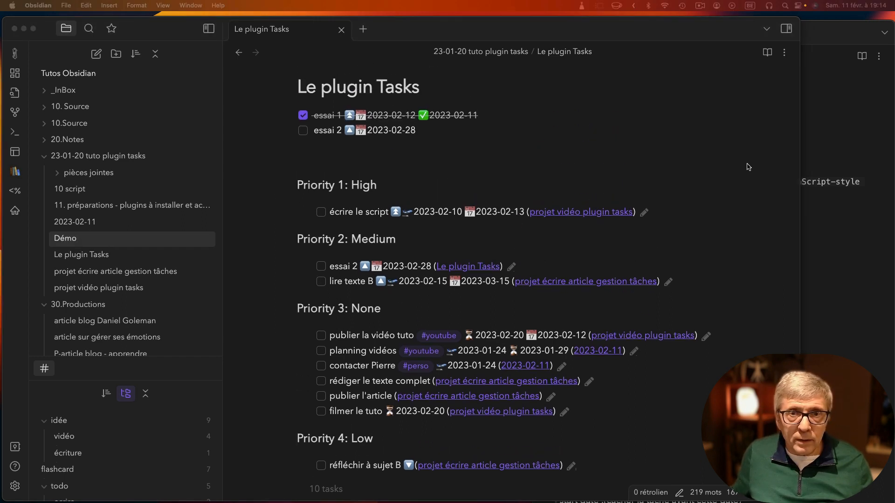
Remove "group by priority" from the tasks query in Le plugin Tasks
left_click(422, 160)
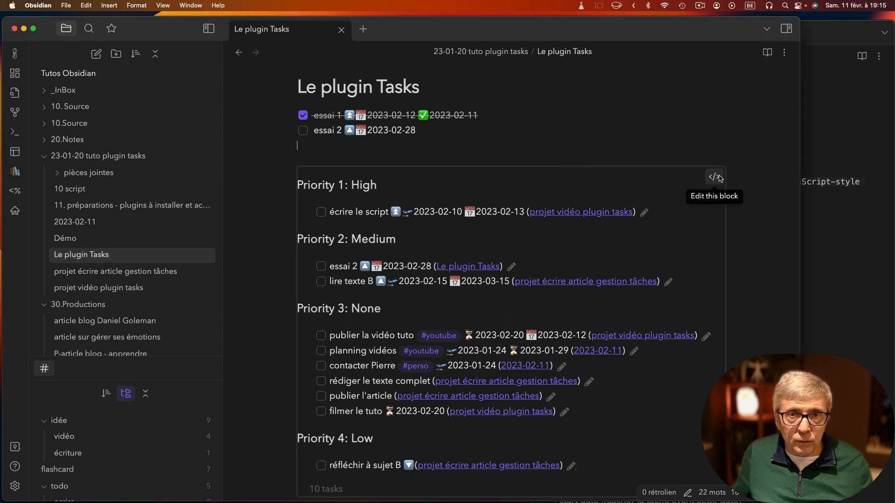
left_click(715, 178)
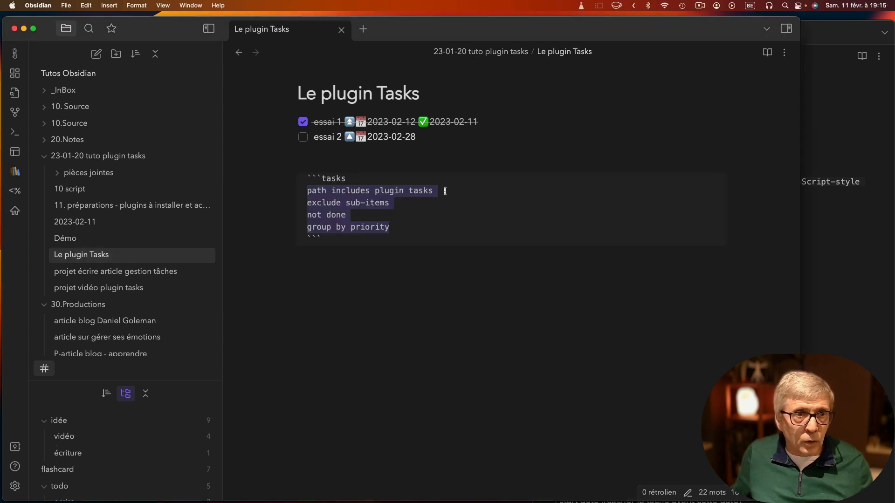
left_click_drag(397, 225, 289, 225)
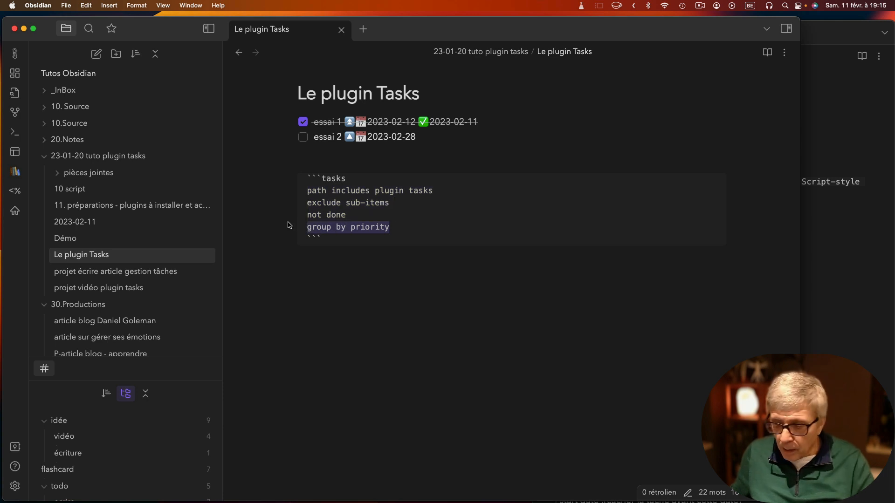
key("BackSpace")
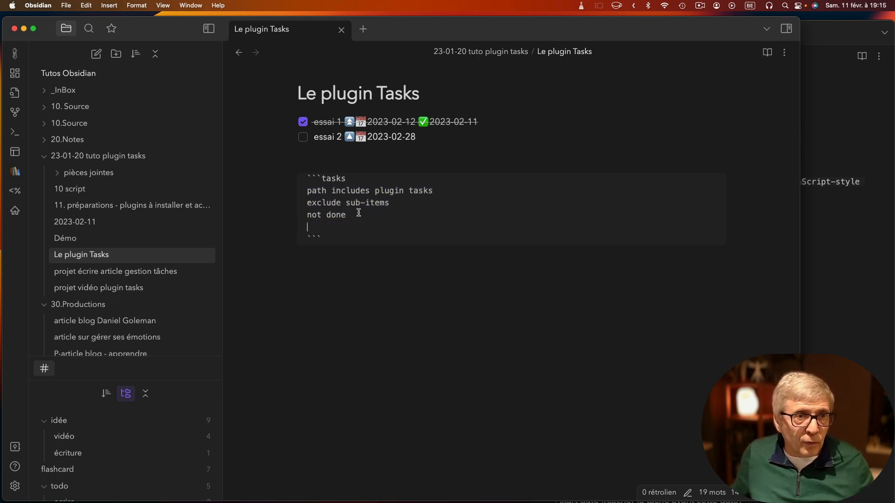
Add the filter "tags include #youtube" below "path includes plugin tasks" in the tasks query and display the results
left_click(449, 188)
key("Return")
type("tags include #youtube")
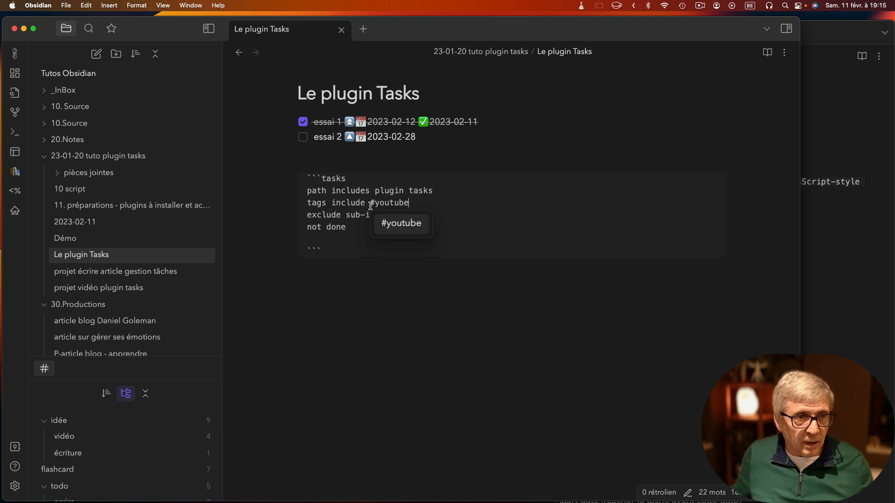
left_click(348, 158)
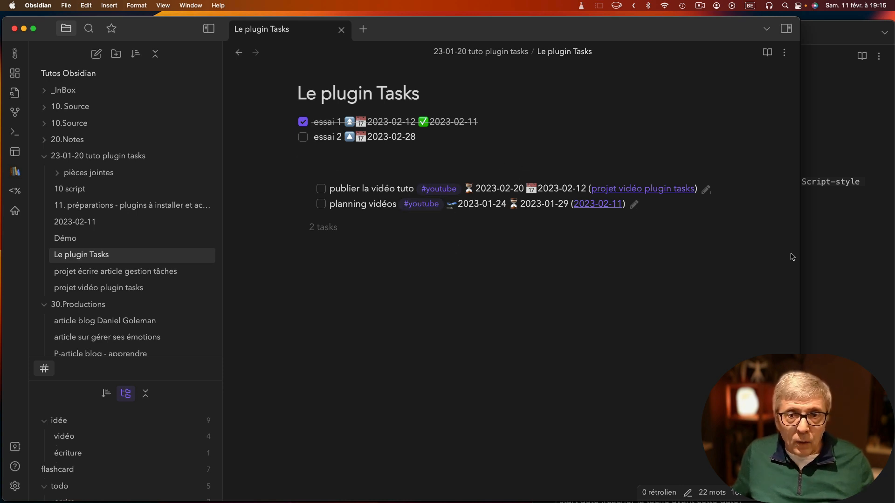
Narrow the Le plugin Tasks window beside 10 script, and compare the script's Path, Fichier, Heading section with the query code
left_click_drag(800, 255, 535, 256)
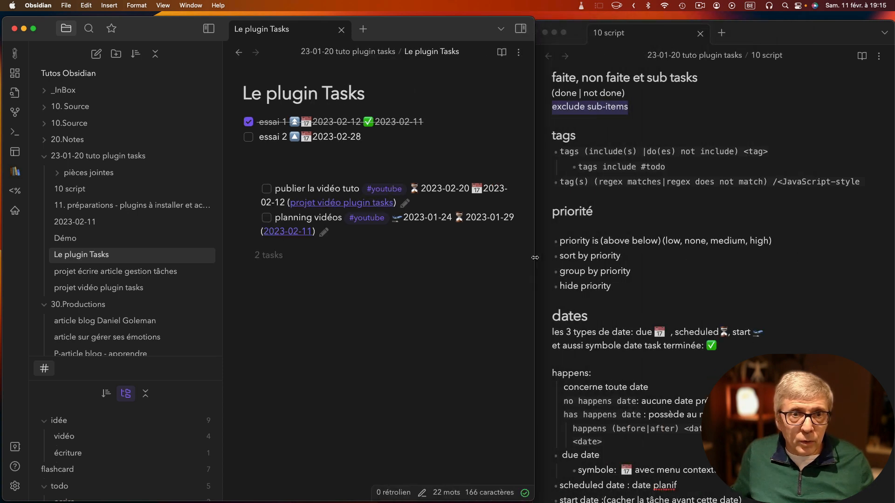
scroll(749, 261, "down", 10)
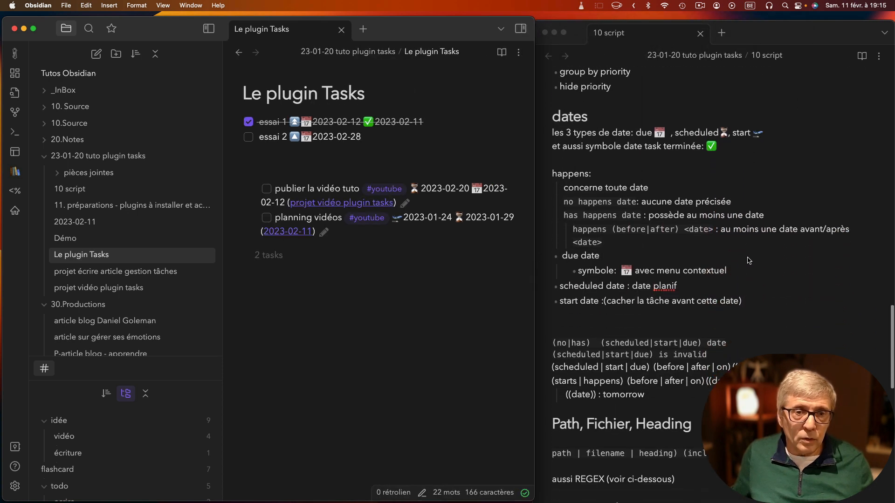
scroll(749, 261, "down", 3)
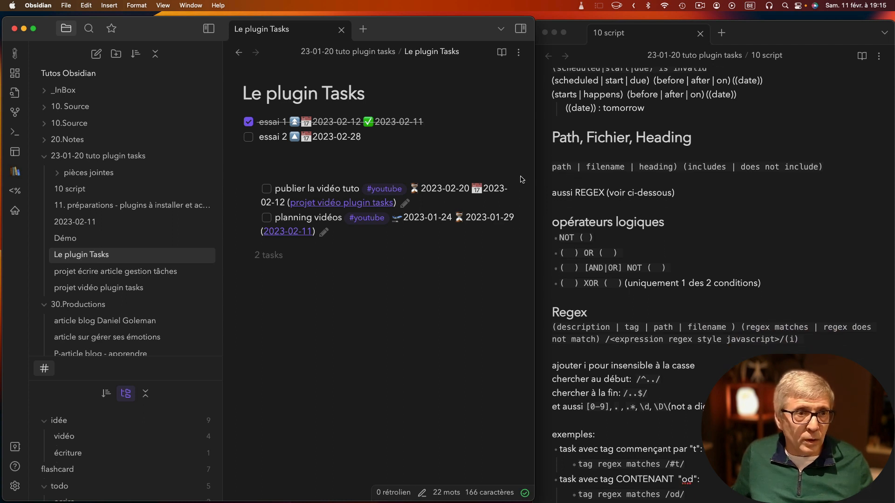
left_click(504, 183)
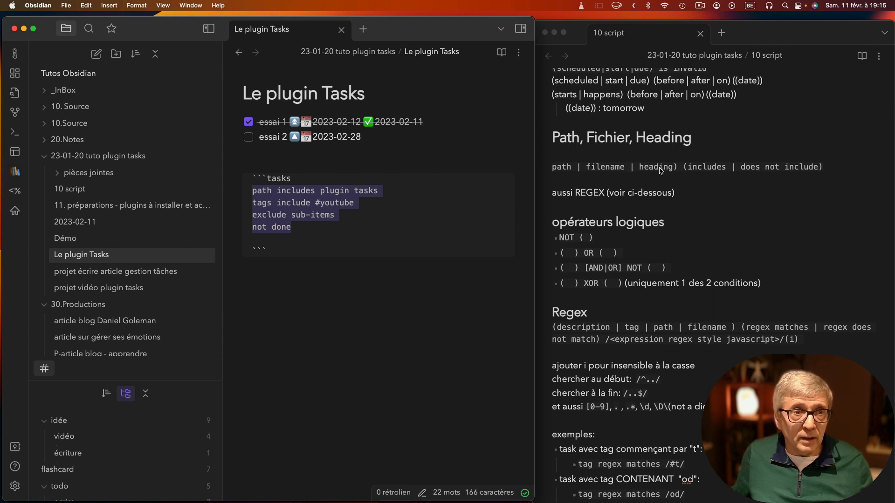
left_click(443, 159)
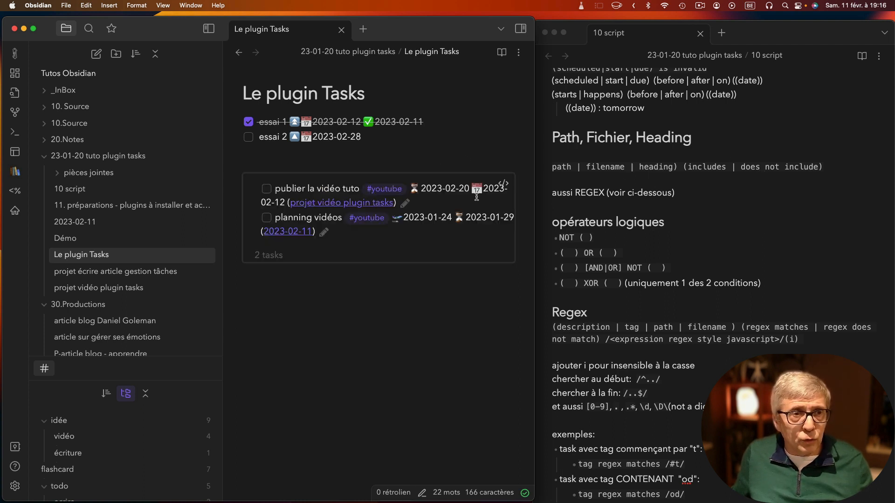
Remove "tags include #youtube" from the tasks query and display the results
left_click(507, 185)
left_click_drag(364, 202, 244, 203)
key("Right")
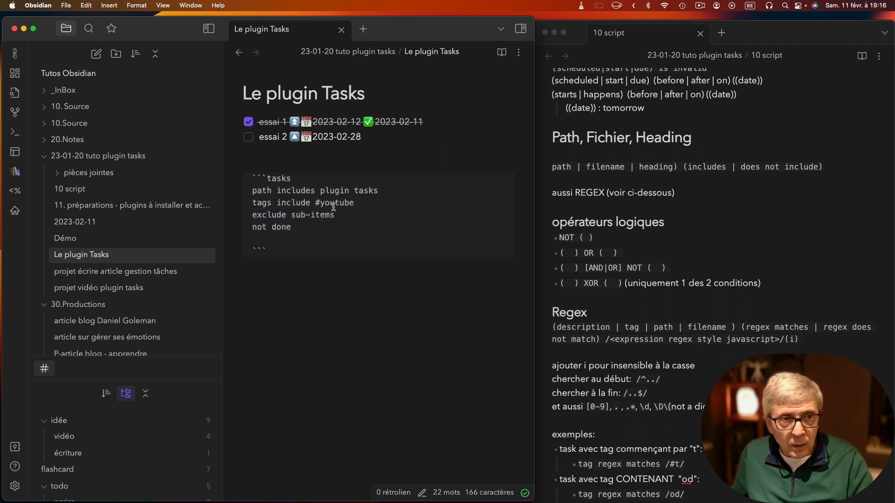
left_click_drag(356, 203, 257, 204)
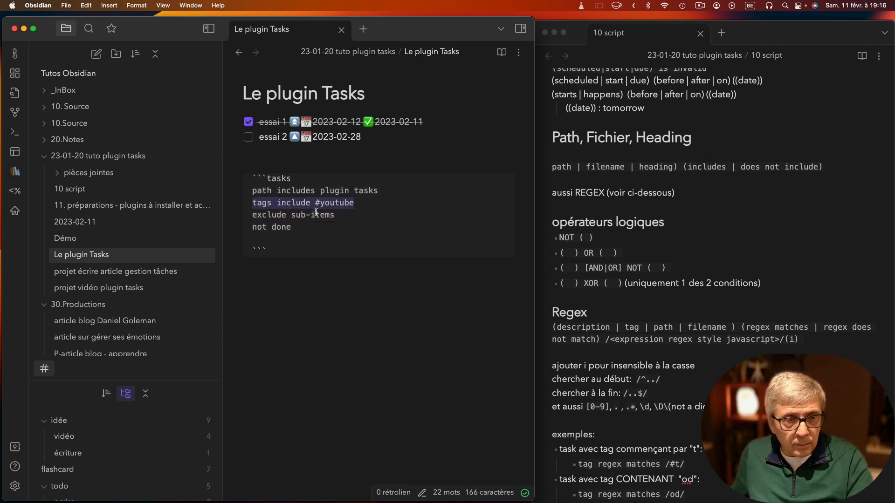
key("BackSpace")
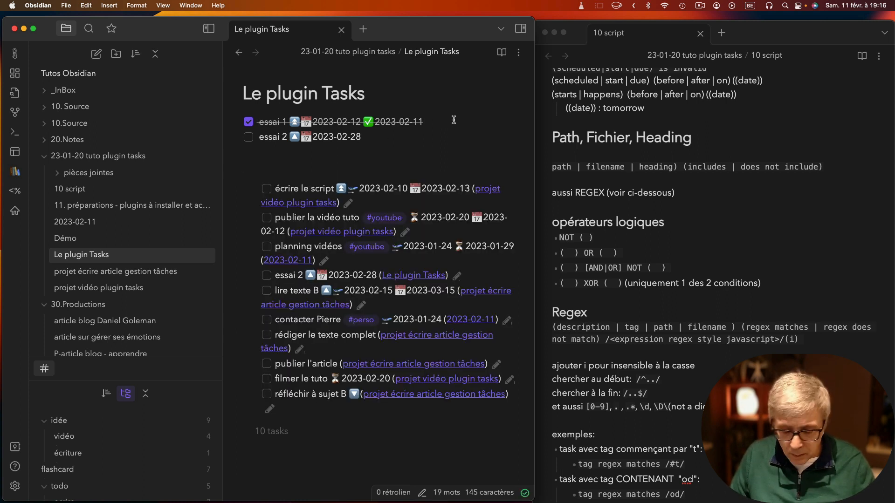
Insert the level-two heading "important" above the essai 1 task
key("Left")
key("Left")
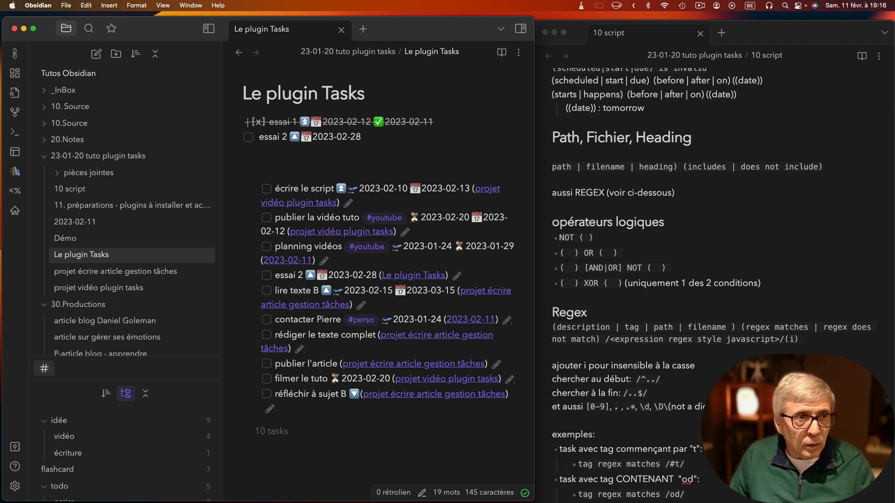
key("Return")
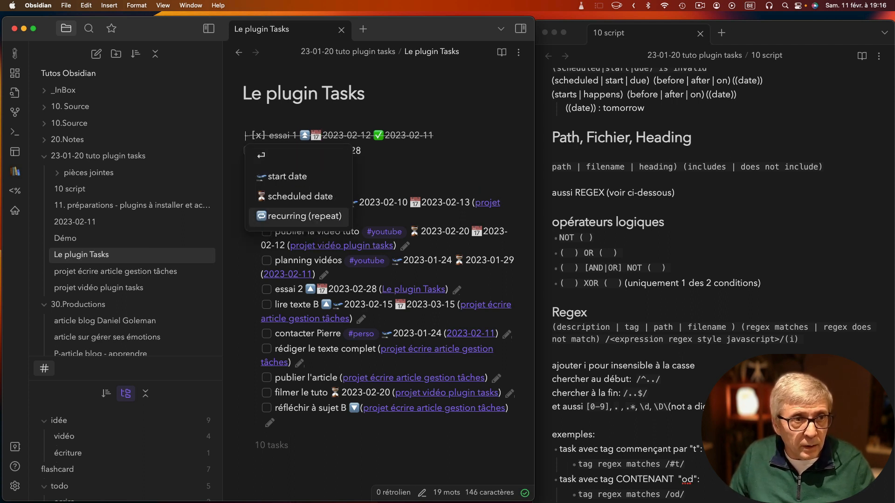
scroll(259, 137, "down", 1)
left_click(260, 124)
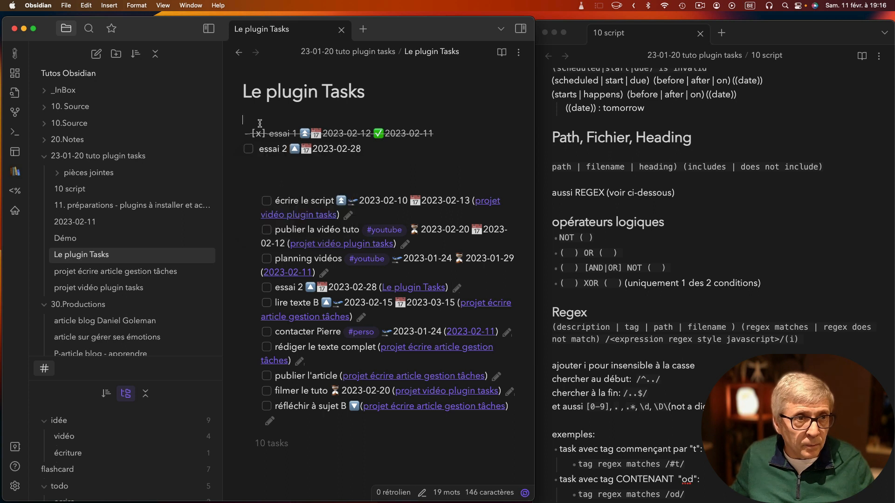
type("##")
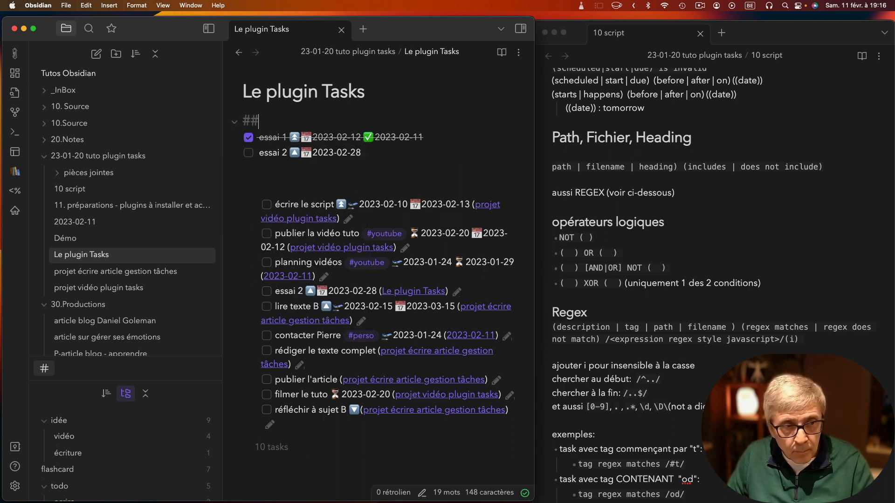
type(" impor")
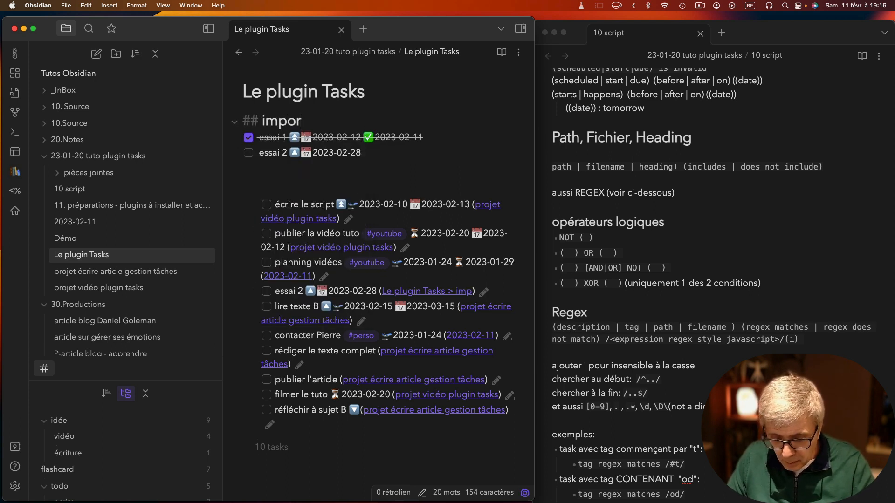
type("tant")
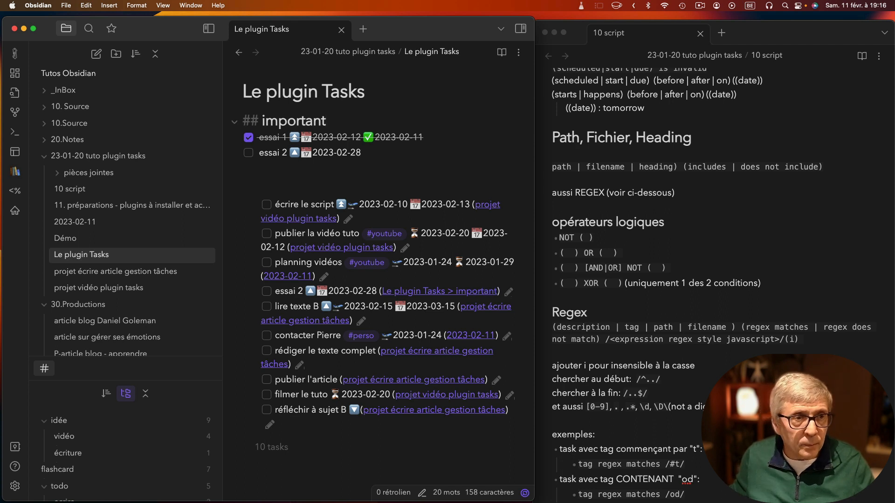
Insert the level-two heading "superficiel" between essai 1 and essai 2, with a blank line above the heading
left_click(441, 136)
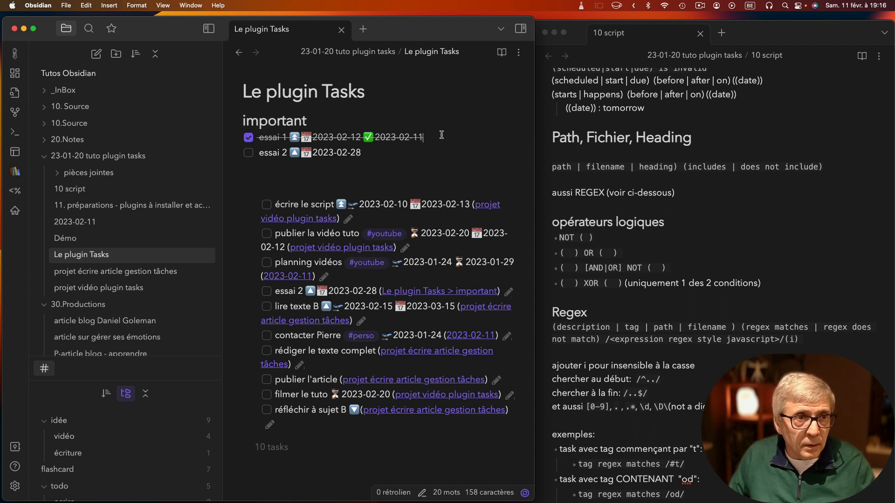
key("Return")
key("BackSpace")
key("Return")
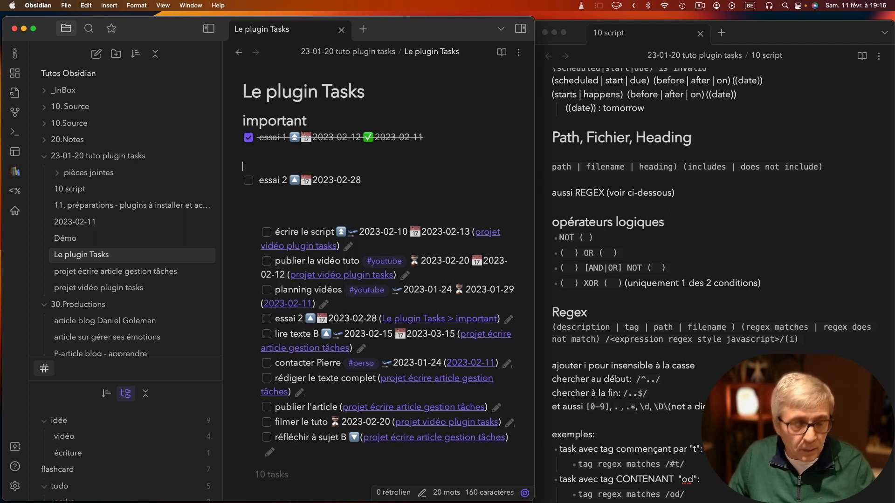
type("## su")
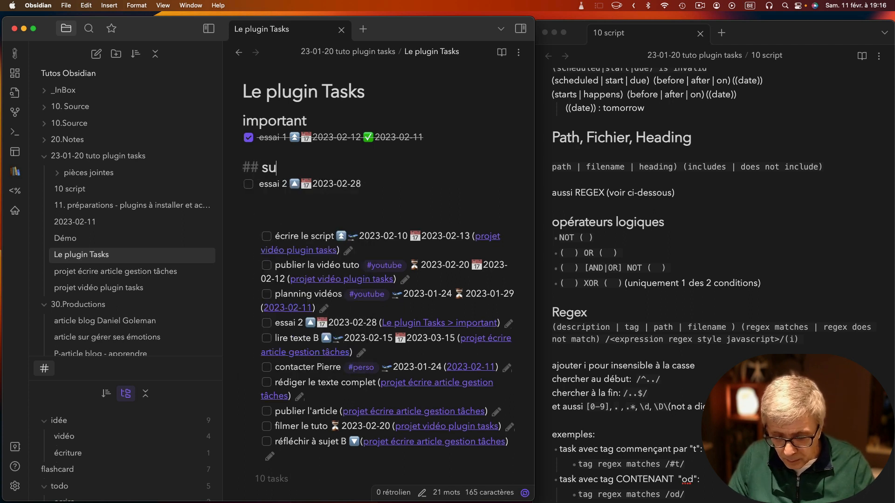
type("perficiel")
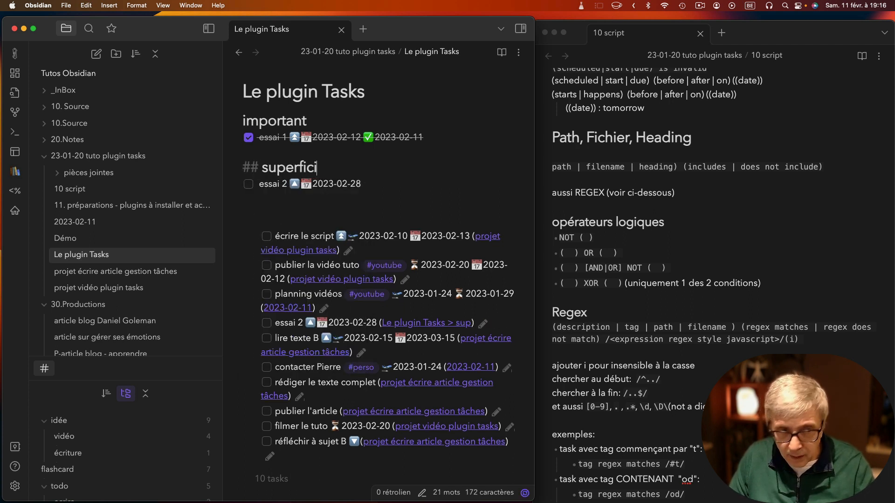
left_click(422, 197)
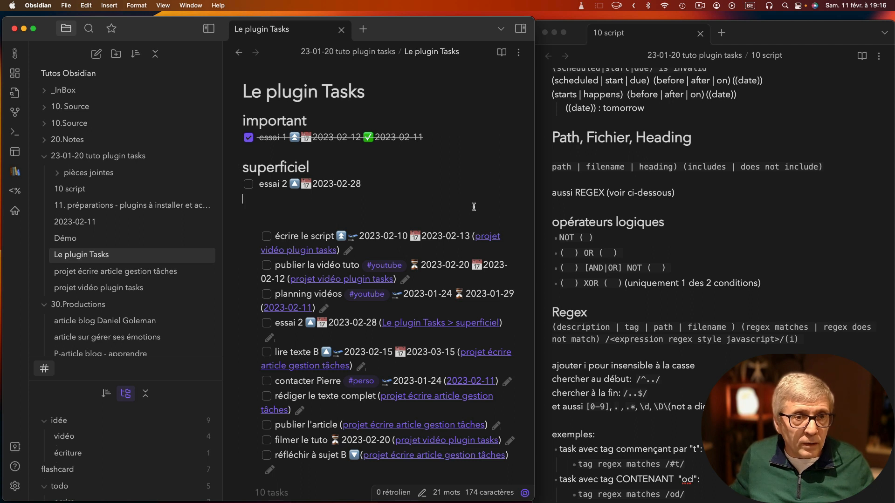
Replace the path filter in the tasks query with "heading includes superficiel" and compare the displayed results with the query code
left_click(504, 233)
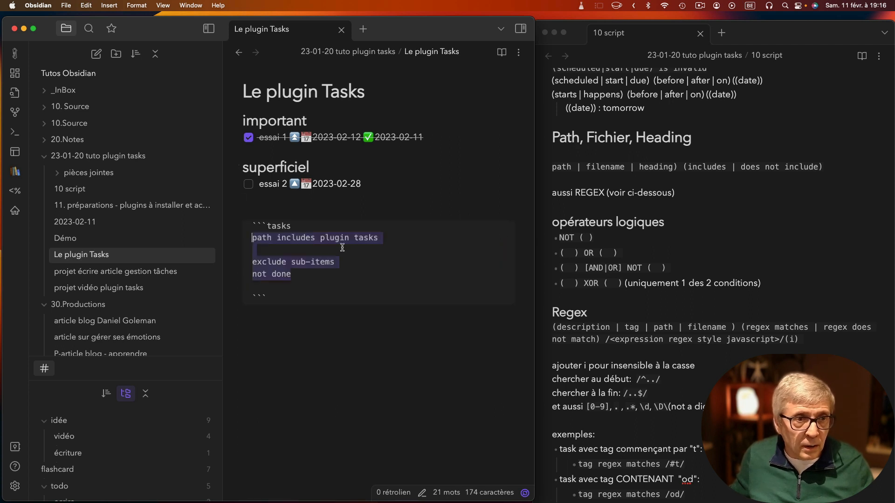
double_click(257, 239)
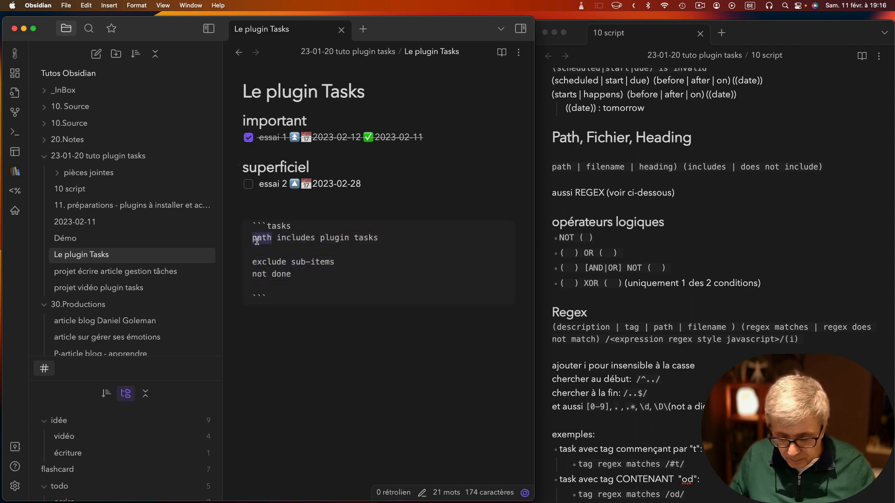
type("heading")
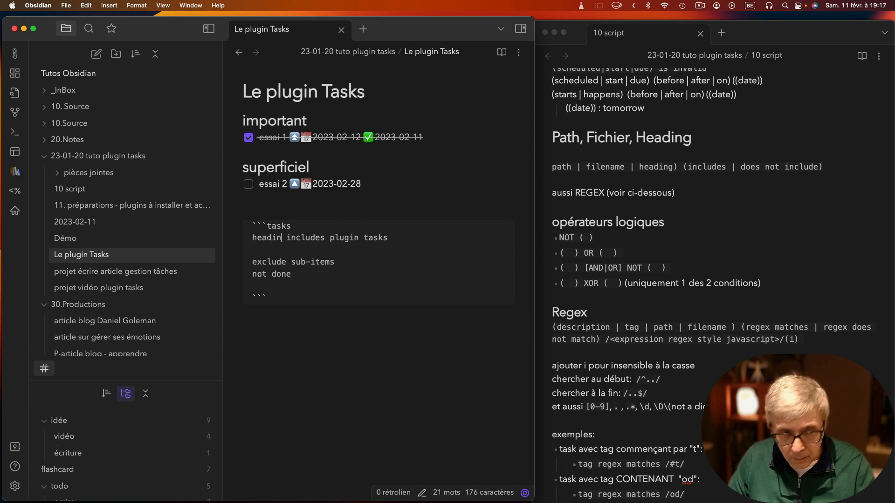
left_click_drag(334, 237, 394, 238)
type("superficiel")
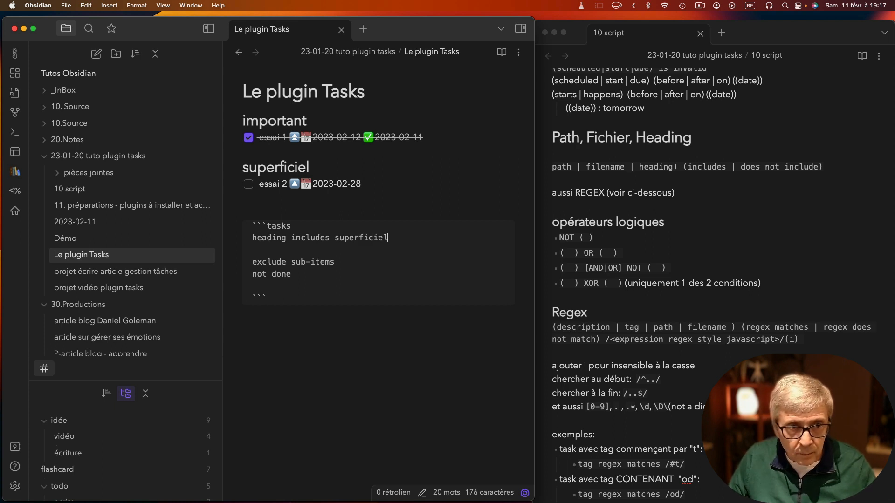
left_click(342, 205)
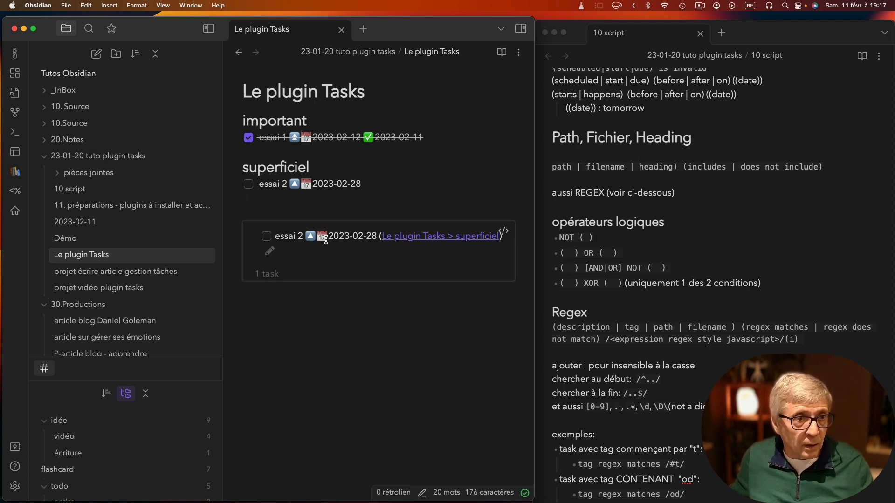
left_click(503, 232)
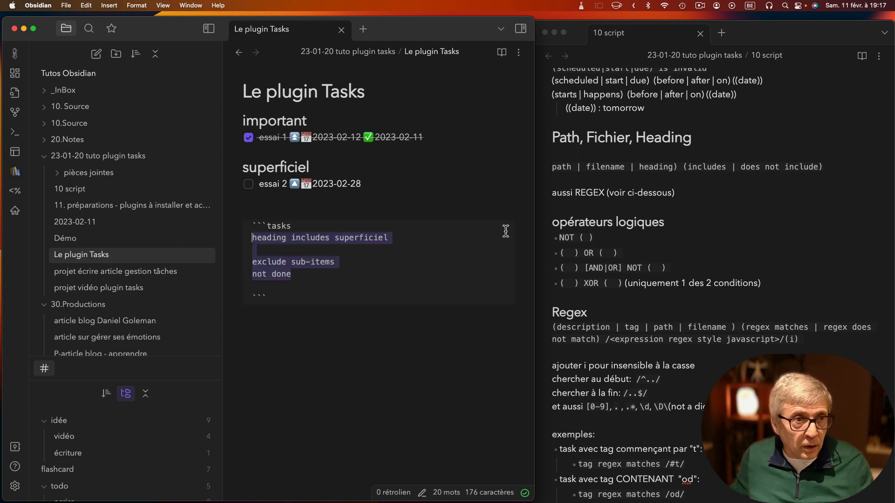
left_click(331, 207)
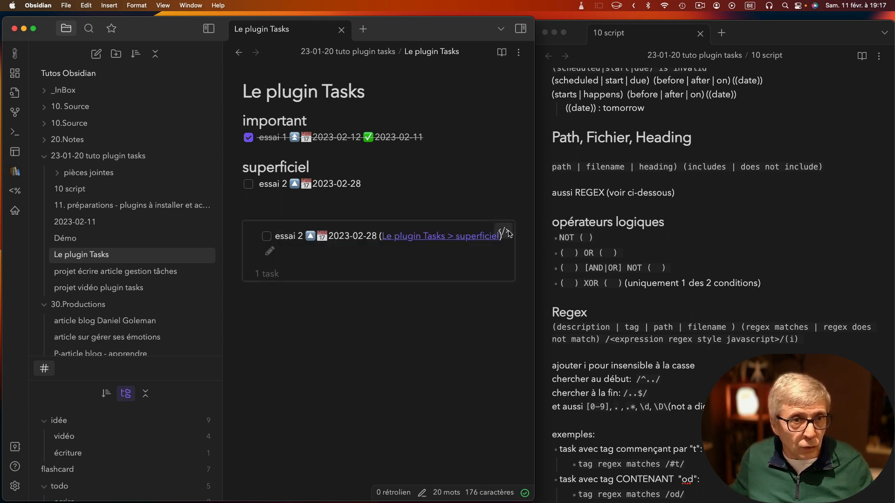
Undo the heading filter in the tasks query and the last part of the superficiel heading's text
left_click(509, 232)
key("super+z")
key("super+z")
key("super+z")
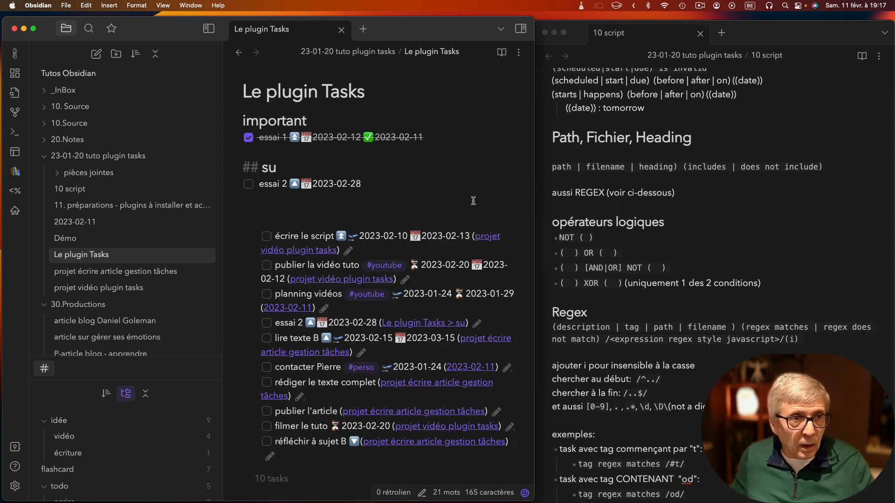
Delete the rest of the heading above essai 2 and the "important" heading above essai 1
left_click_drag(311, 171, 225, 172)
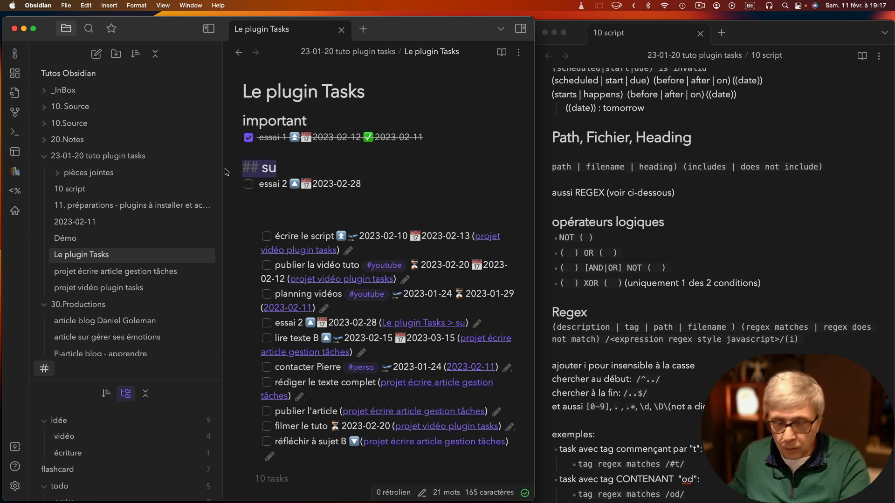
key("BackSpace")
key("BackSpace")
left_click_drag(320, 120, 191, 120)
key("BackSpace")
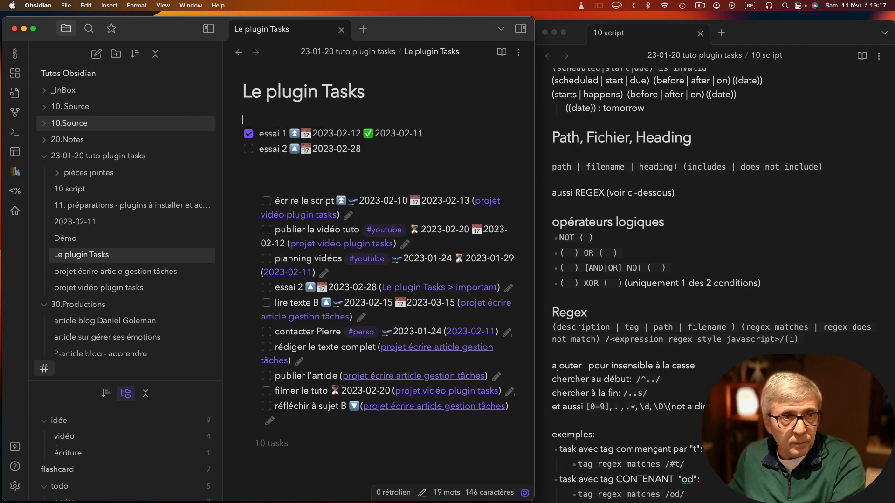
Remove the blank line above essai 1 and read the logical operators and Regex sections of the 10 script note
key("Escape")
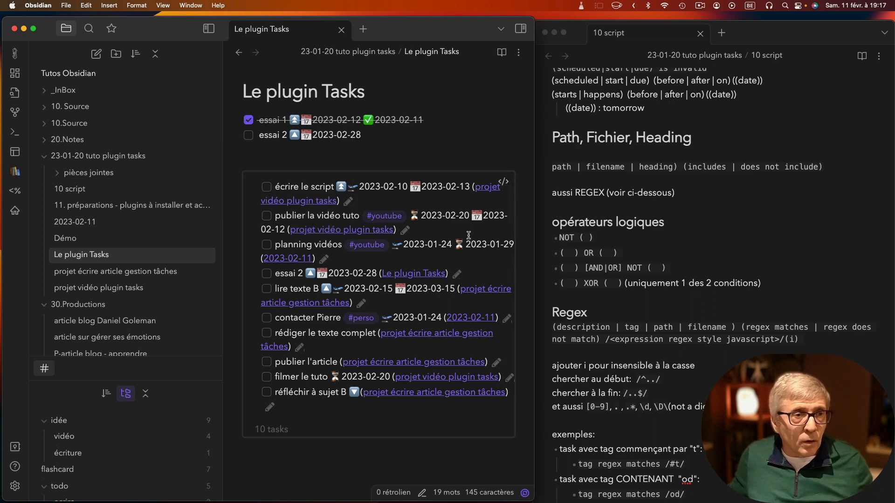
scroll(708, 329, "down", 4)
scroll(708, 329, "down", 2)
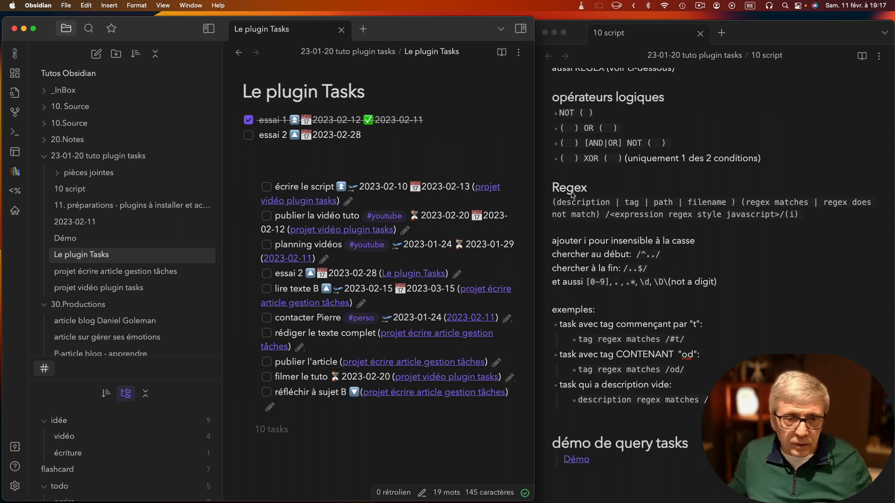
scroll(642, 214, "down", 2)
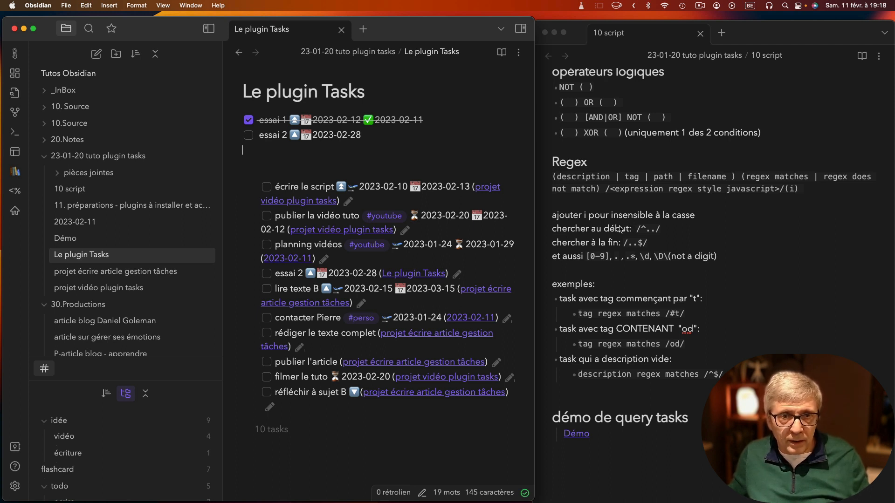
scroll(576, 238, "down", 1)
scroll(577, 238, "down", 2)
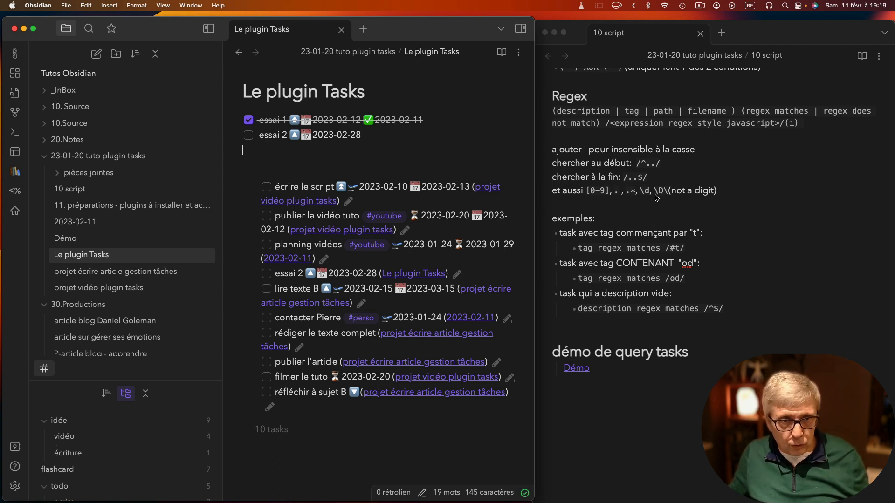
scroll(653, 201, "down", 2)
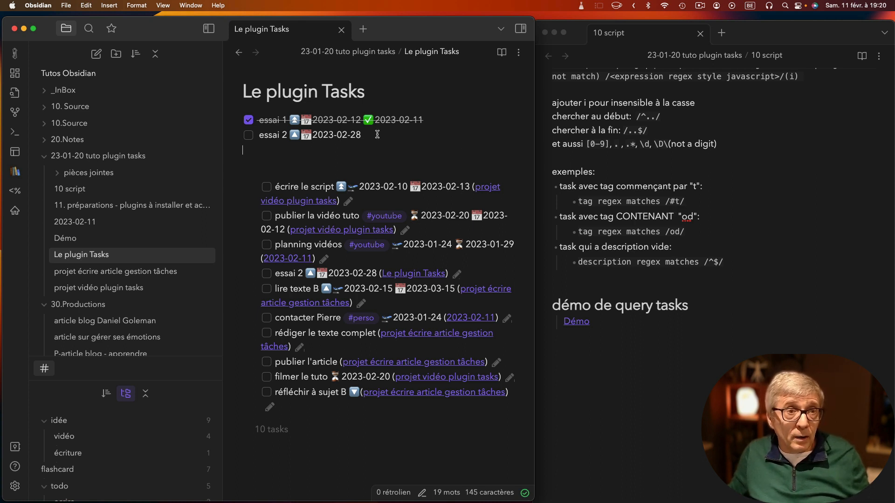
Add the tag #todo at the end of the essai 2 task
type("#")
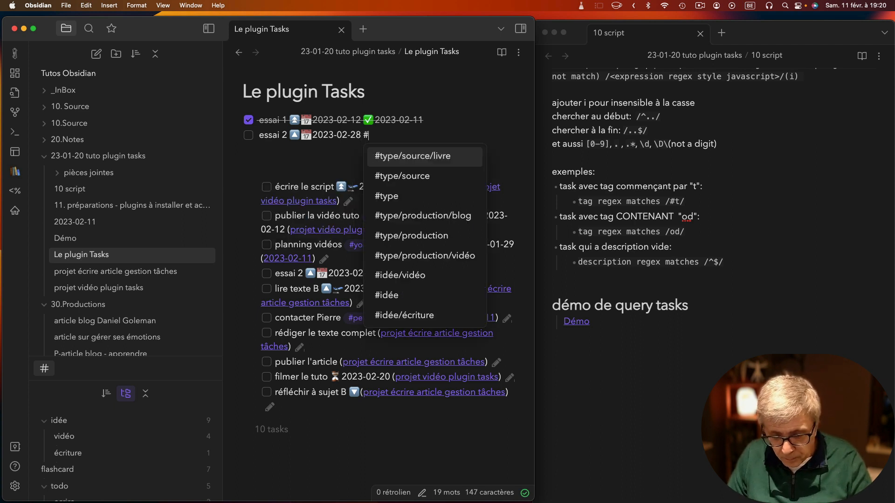
type("todo")
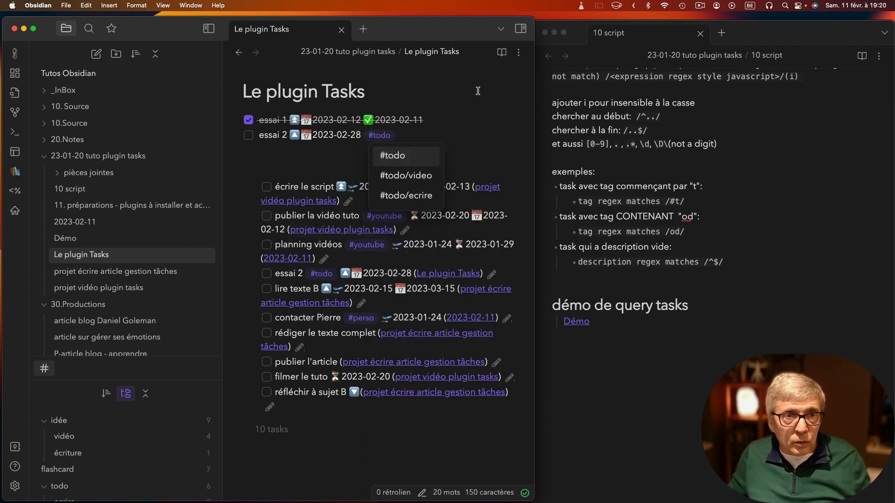
key("Escape")
Copy the example "tag regex matches /#t/" from the 10 script note into the tasks query, below the path filter, and render the query
left_click(583, 202)
left_click_drag(579, 201, 685, 202)
key("super+c")
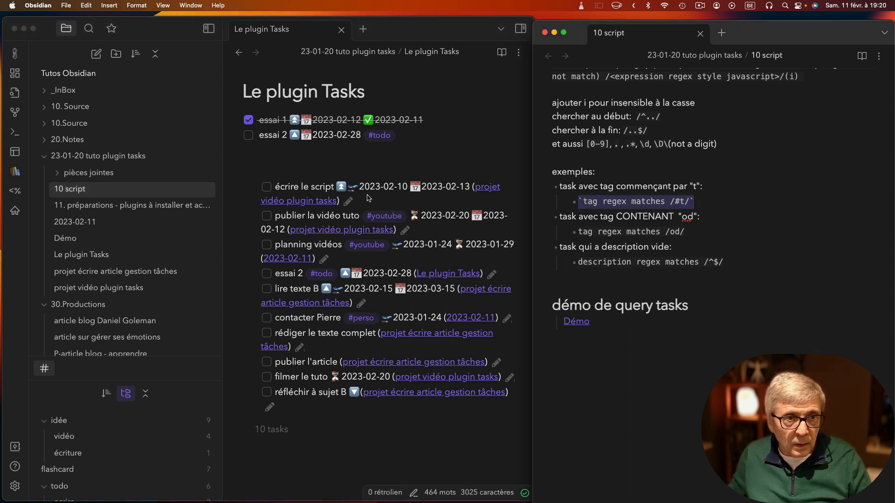
left_click(490, 178)
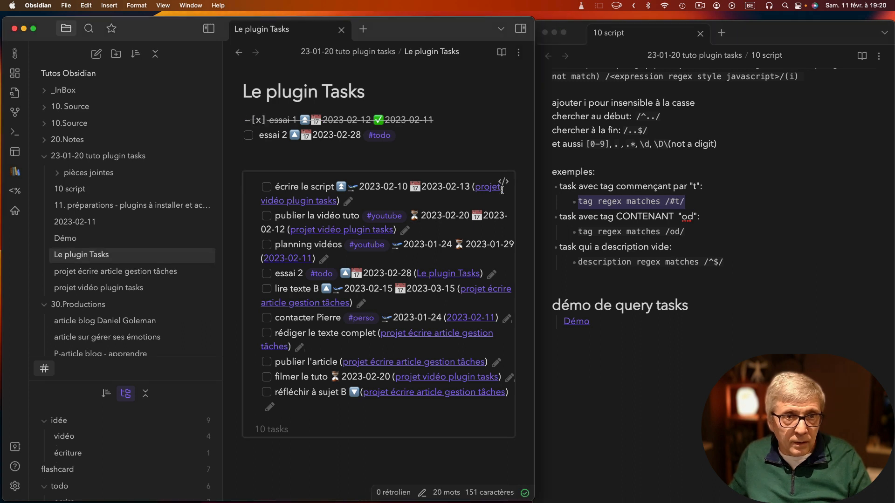
left_click(505, 182)
left_click(265, 206)
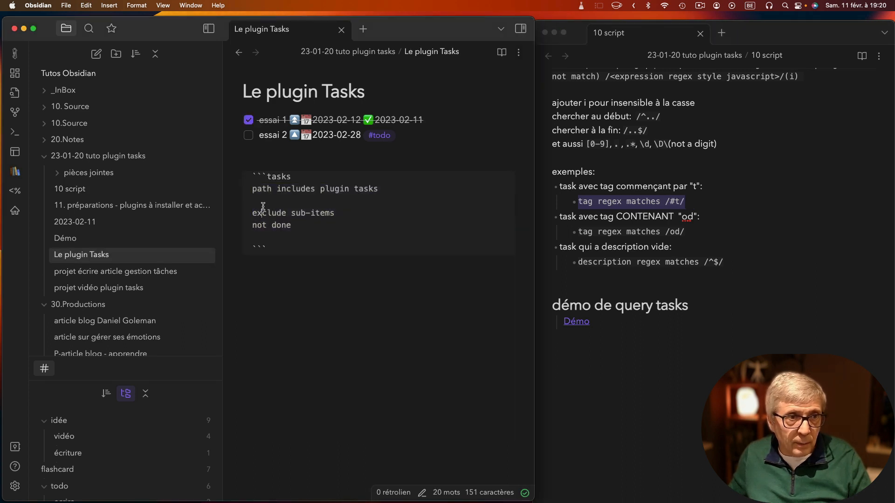
key("super+v")
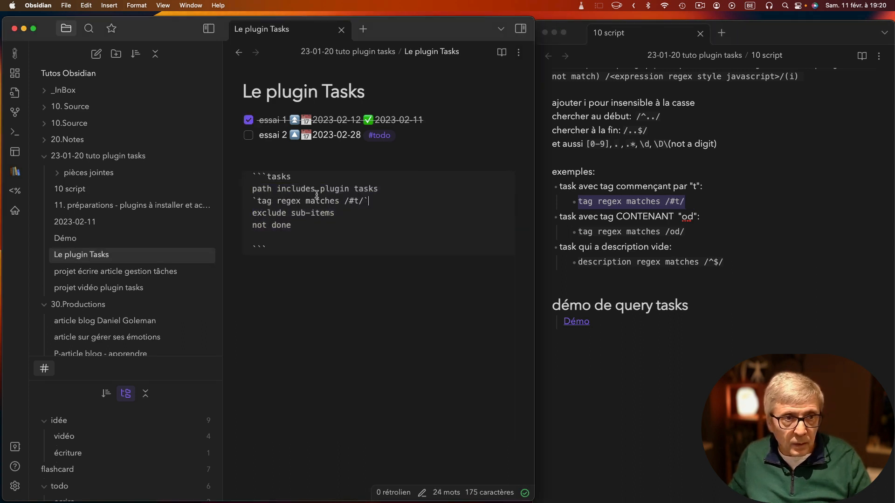
left_click(390, 160)
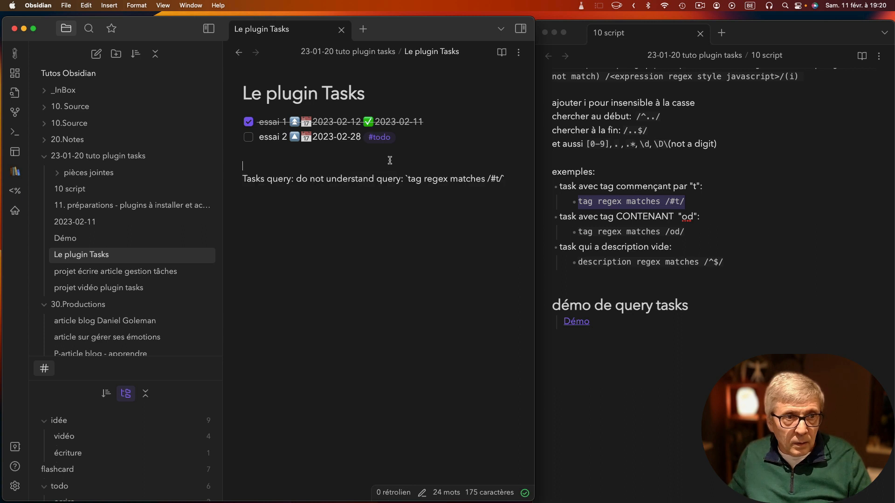
Delete the backticks around the tag regex filter in the tasks query and render the results
left_click(503, 182)
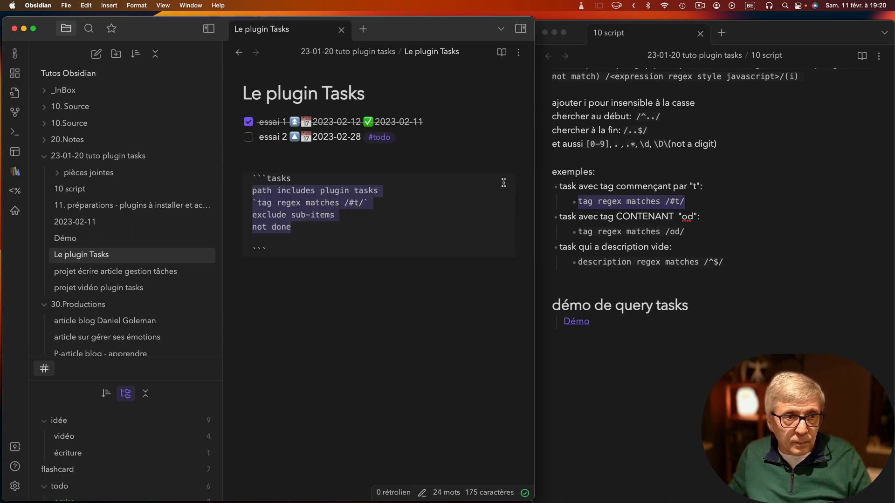
left_click(257, 204)
key("BackSpace")
left_click(364, 203)
key("BackSpace")
left_click(420, 162)
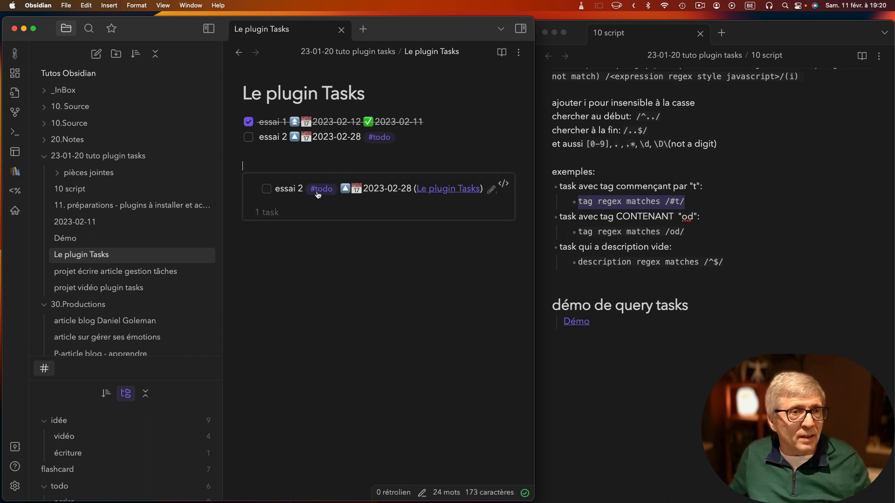
Anchor the tag regex to the start of the tag as /^#t/ and render the tasks query
left_click(503, 183)
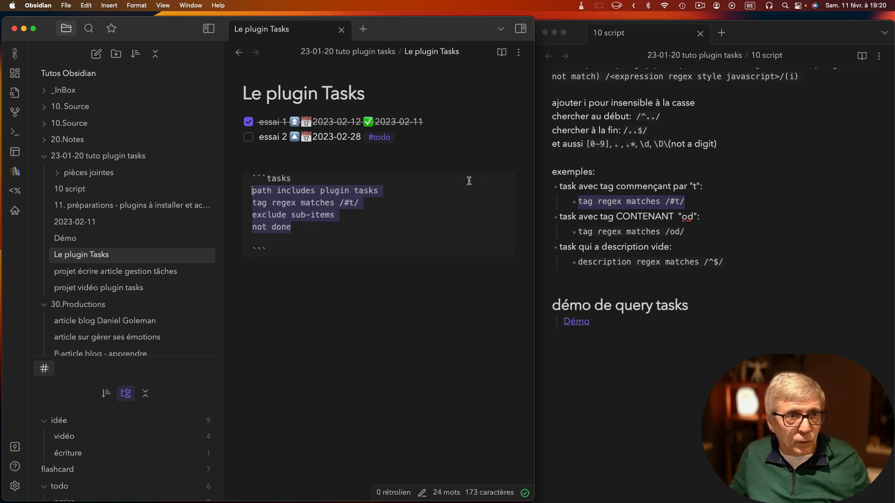
left_click(347, 204)
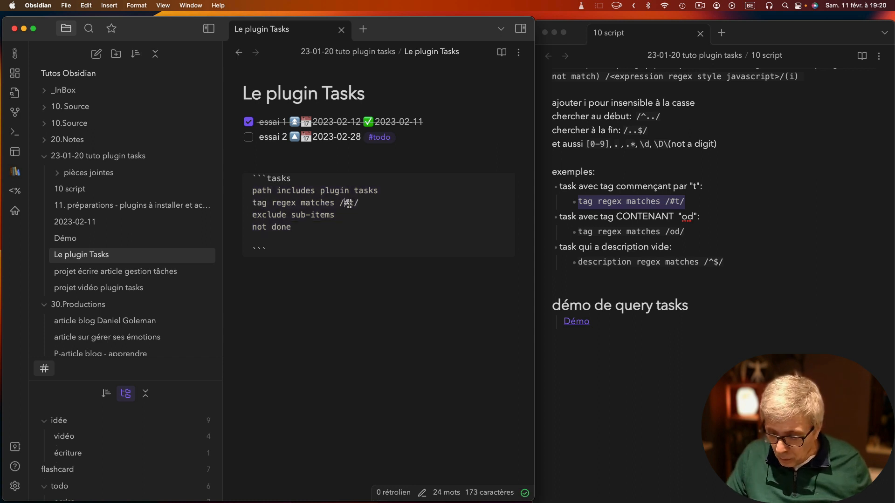
type("^")
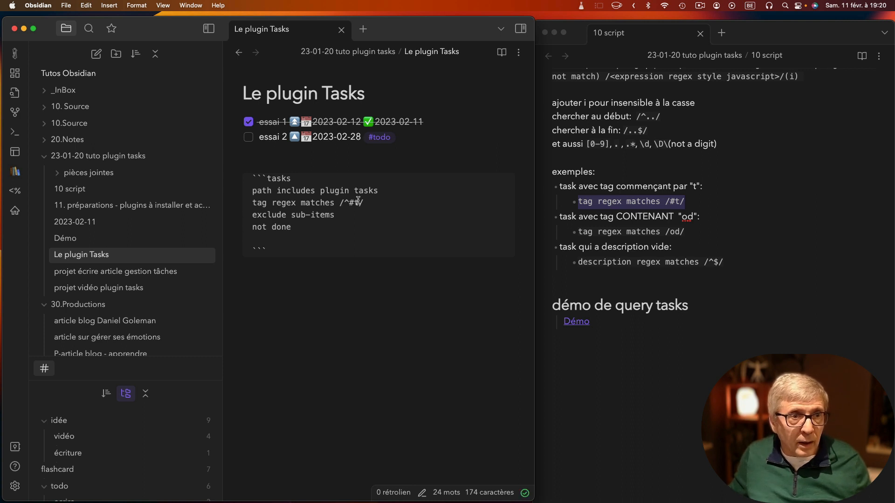
left_click(373, 164)
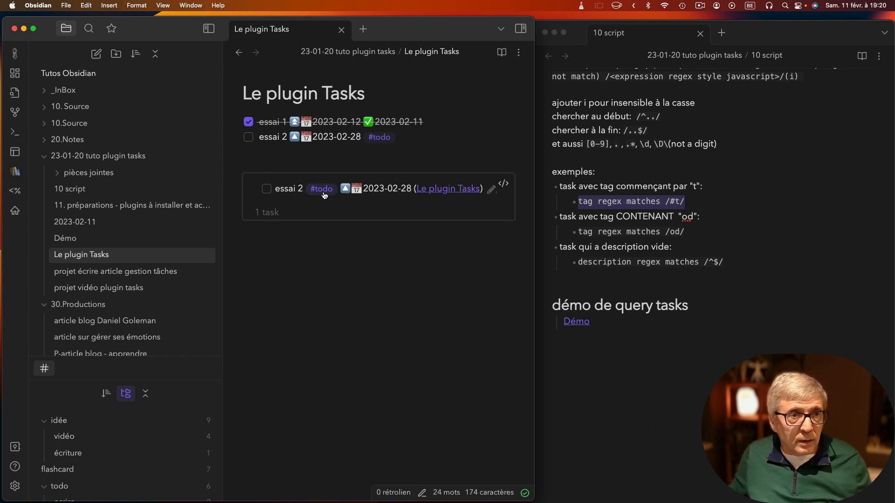
Change the tag regex filter in the tasks query to /od/ and render the results
left_click(504, 183)
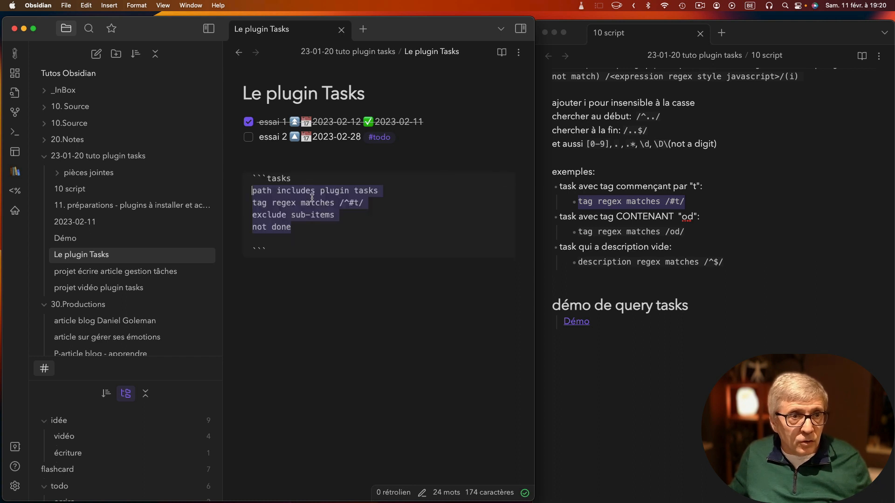
left_click(345, 205)
key("Delete")
key("Delete")
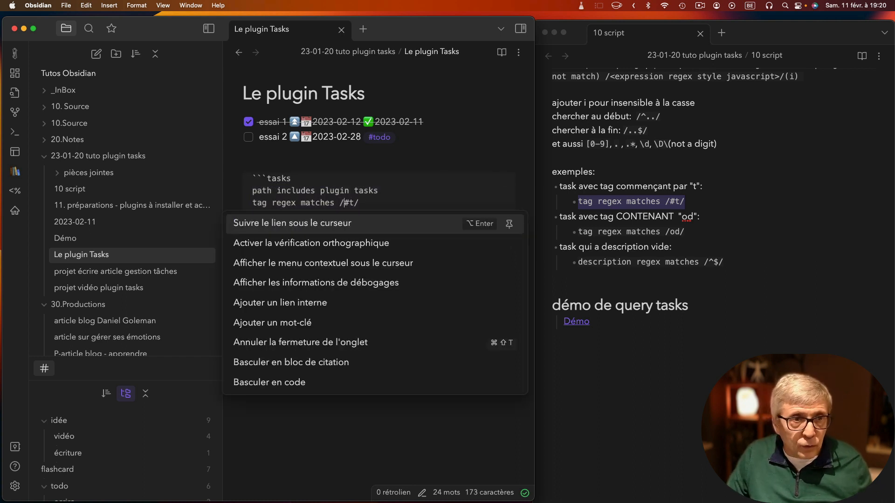
type("od")
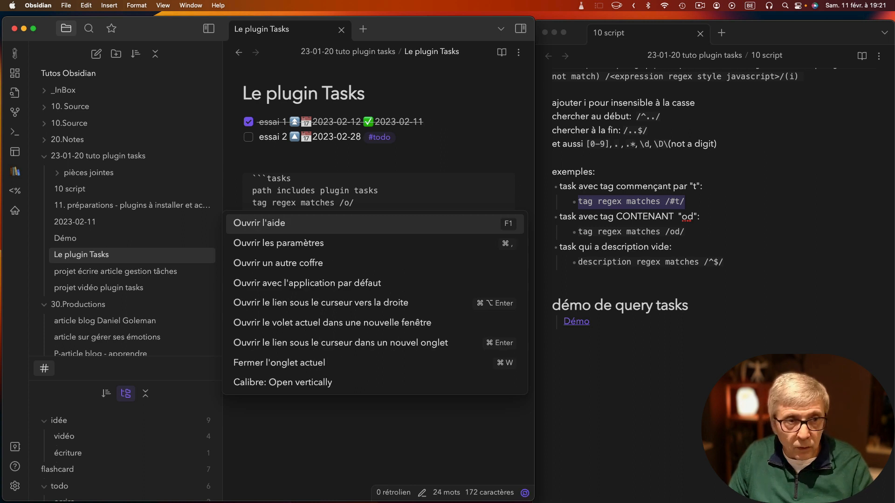
left_click(342, 162)
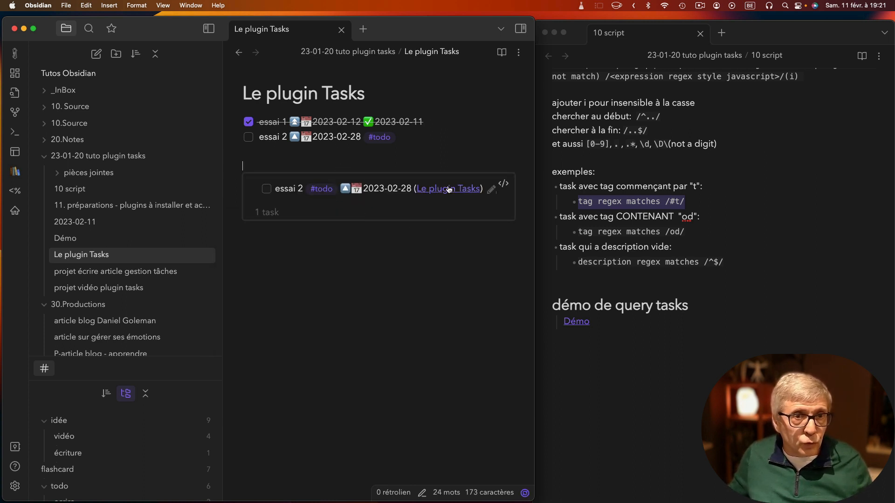
Reopen the tasks query code and review the regex examples in the 10 script note, including the one for empty descriptions
left_click(501, 183)
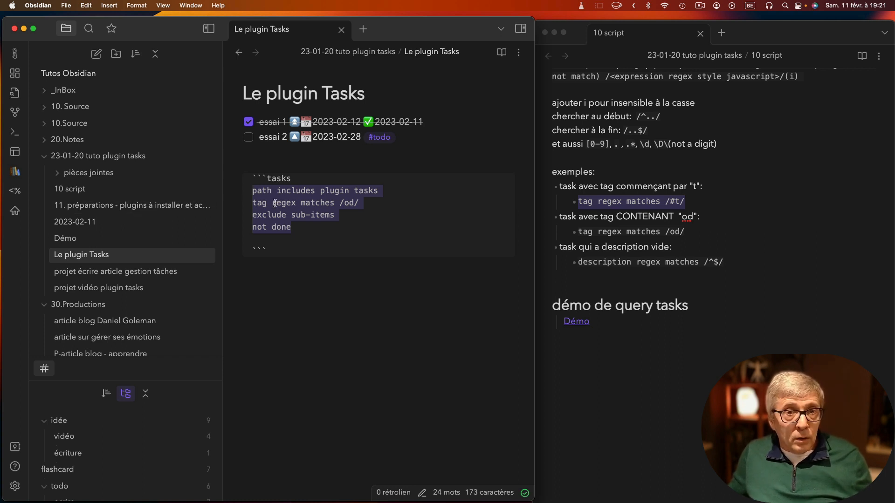
scroll(580, 131, "up", 3)
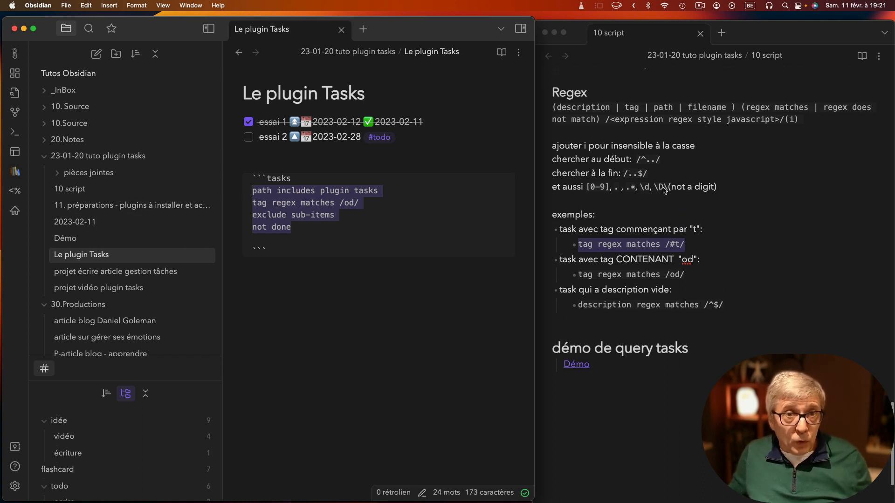
scroll(253, 190, "down", 1)
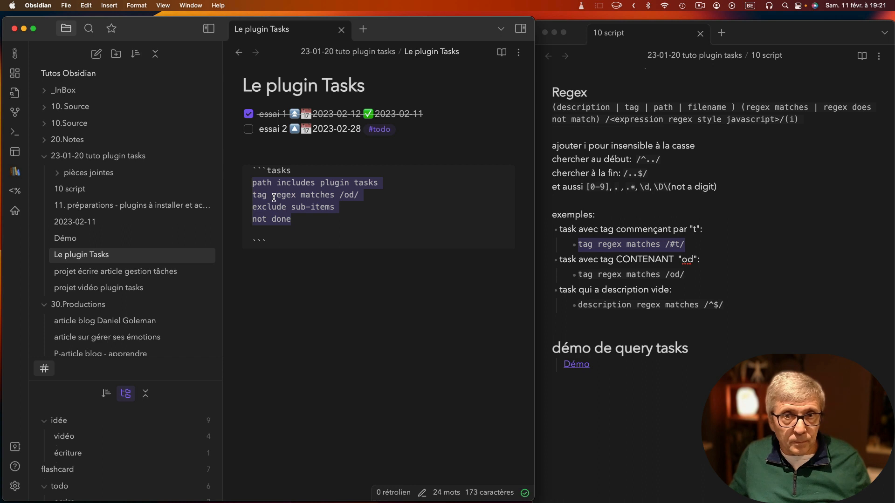
scroll(757, 250, "down", 4)
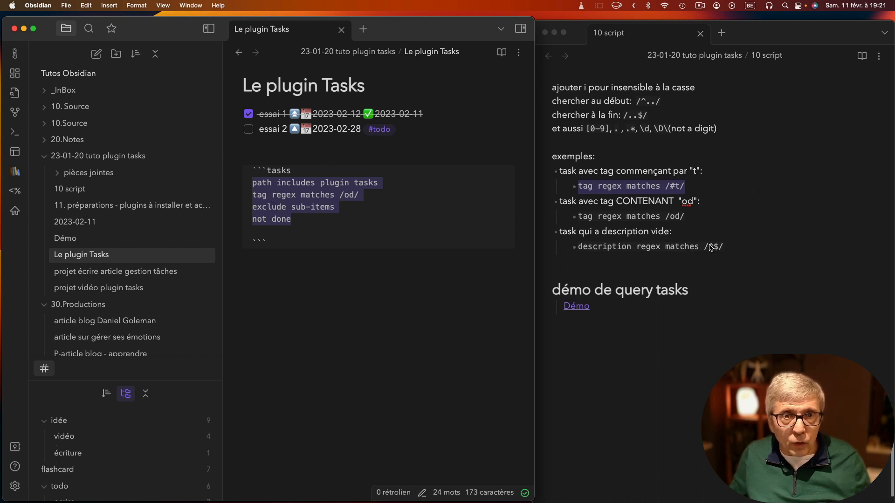
scroll(636, 246, "down", 3)
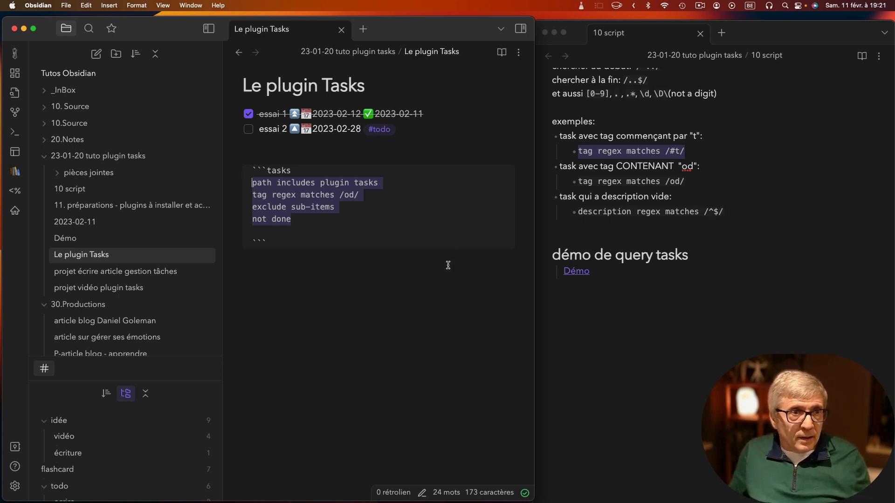
scroll(449, 266, "up", 1)
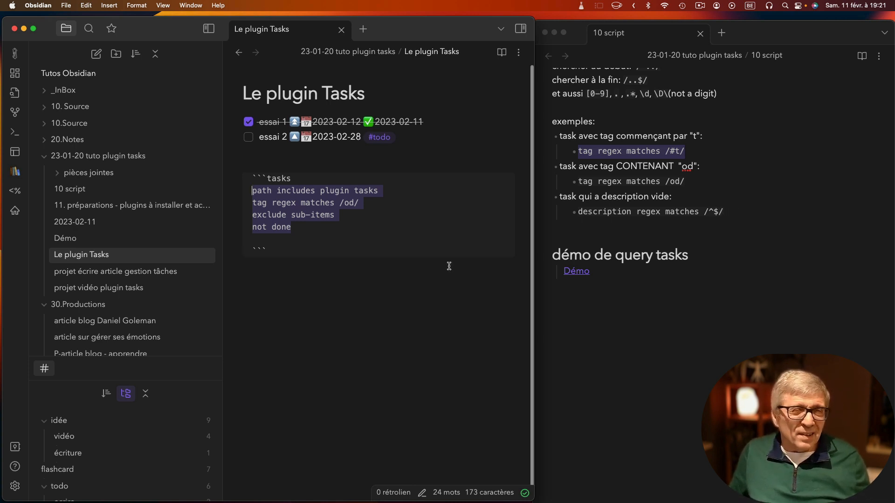